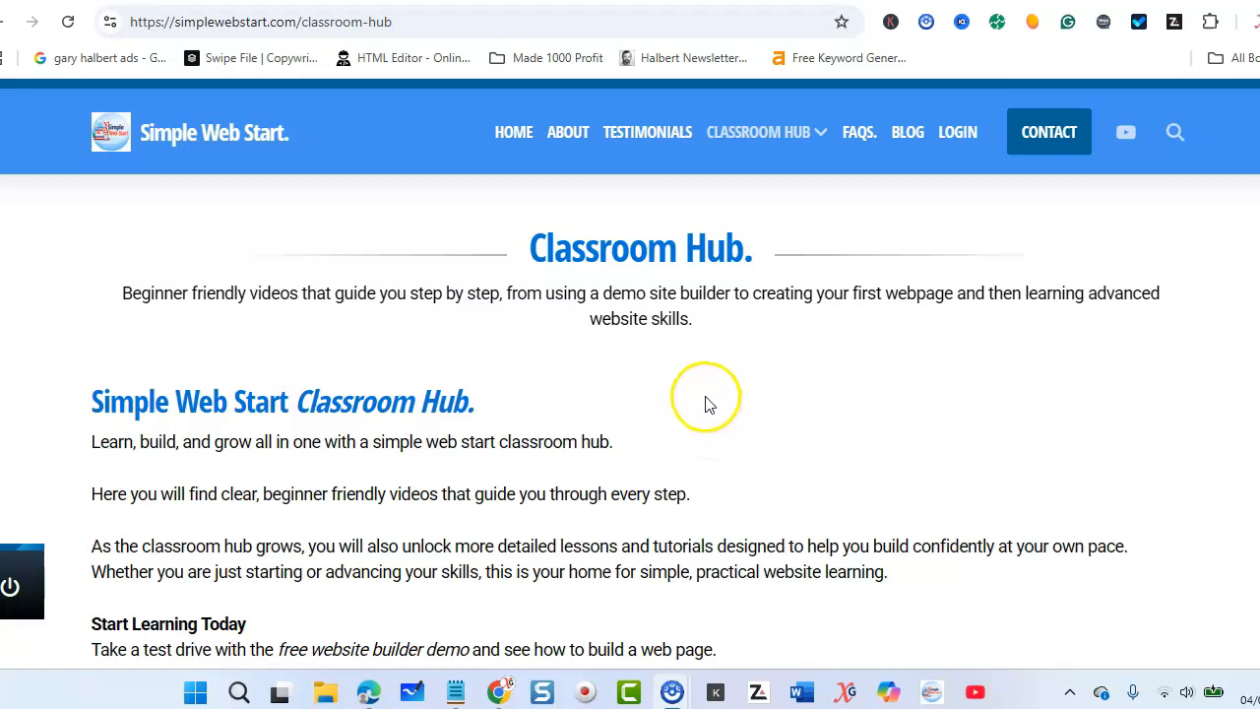
Step: Open the Sitebuilder Demo page listed under Classroom Hub on the Simple Web Start site
mouse_move(737, 132)
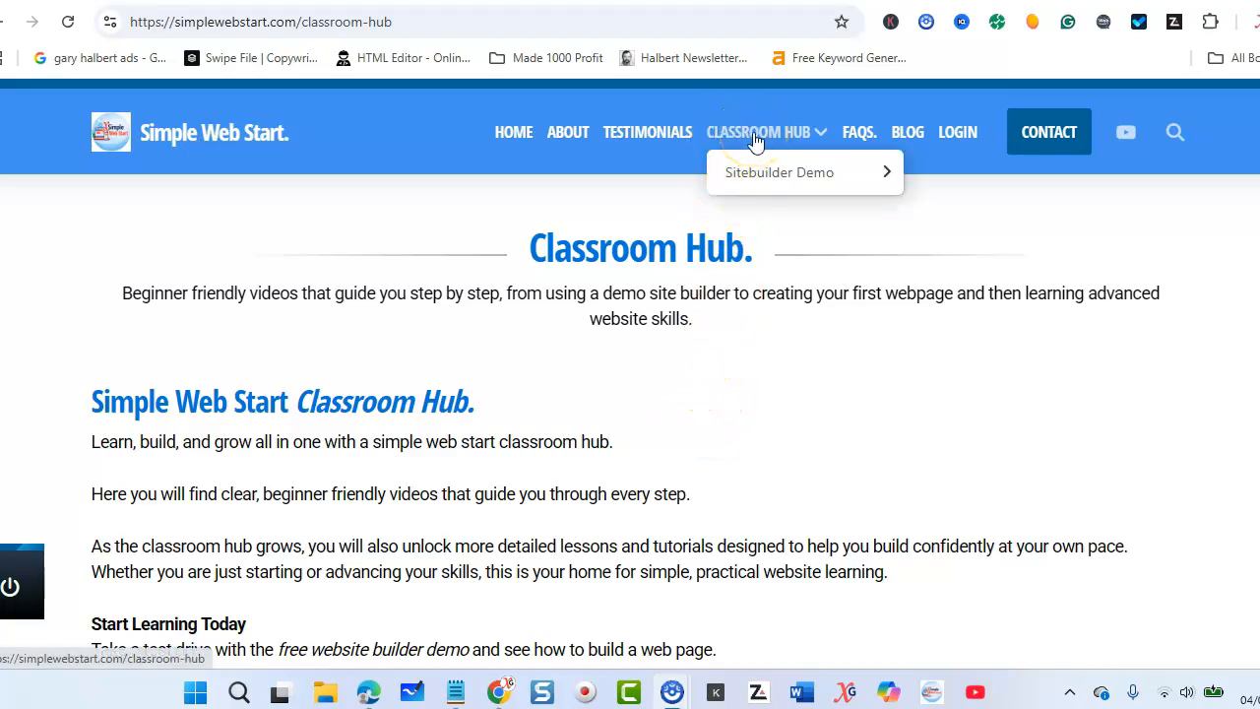
mouse_move(765, 182)
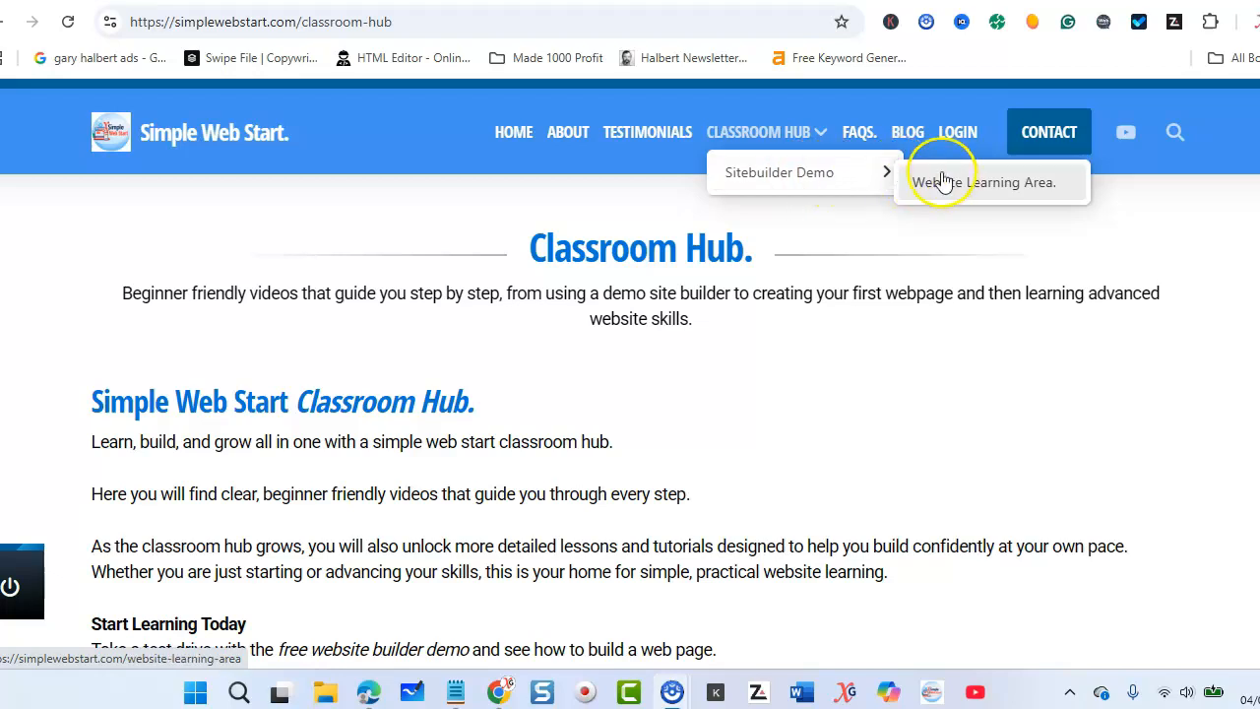
click(800, 179)
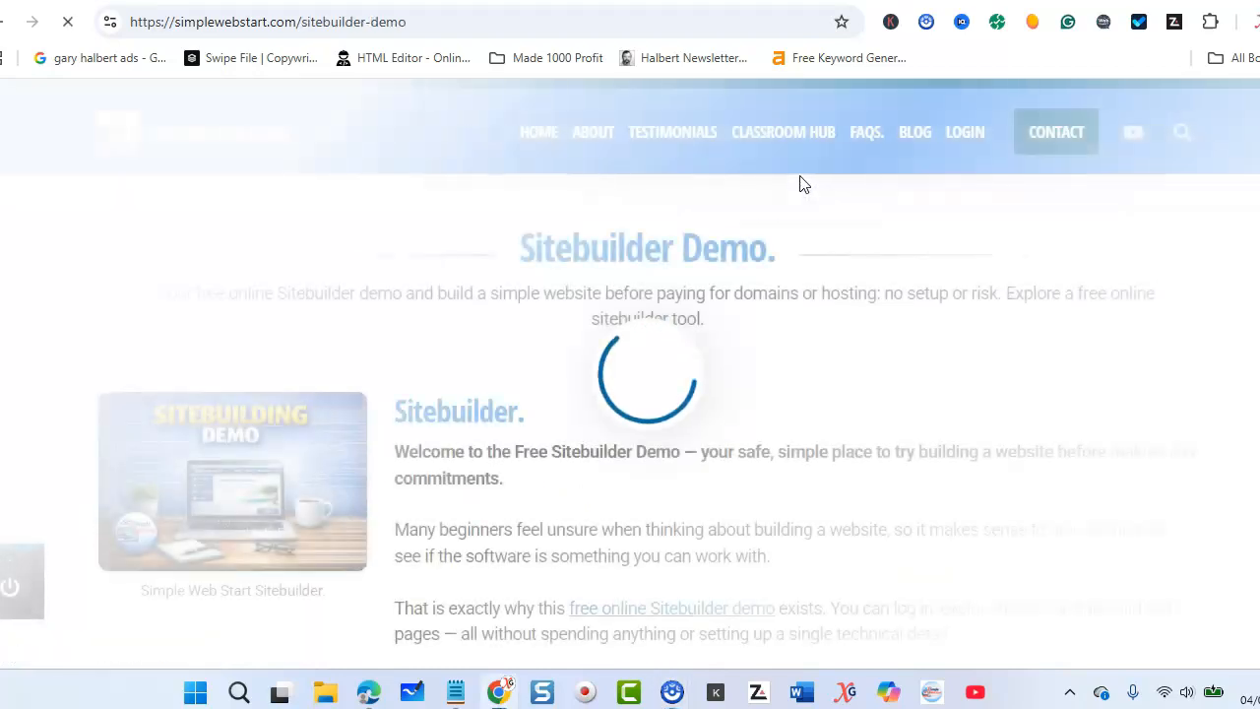
Step: Launch the Waves template in the online sitebuilder demo and dismiss its Welcome Guide and Help center
scroll(551, 286, down, 3)
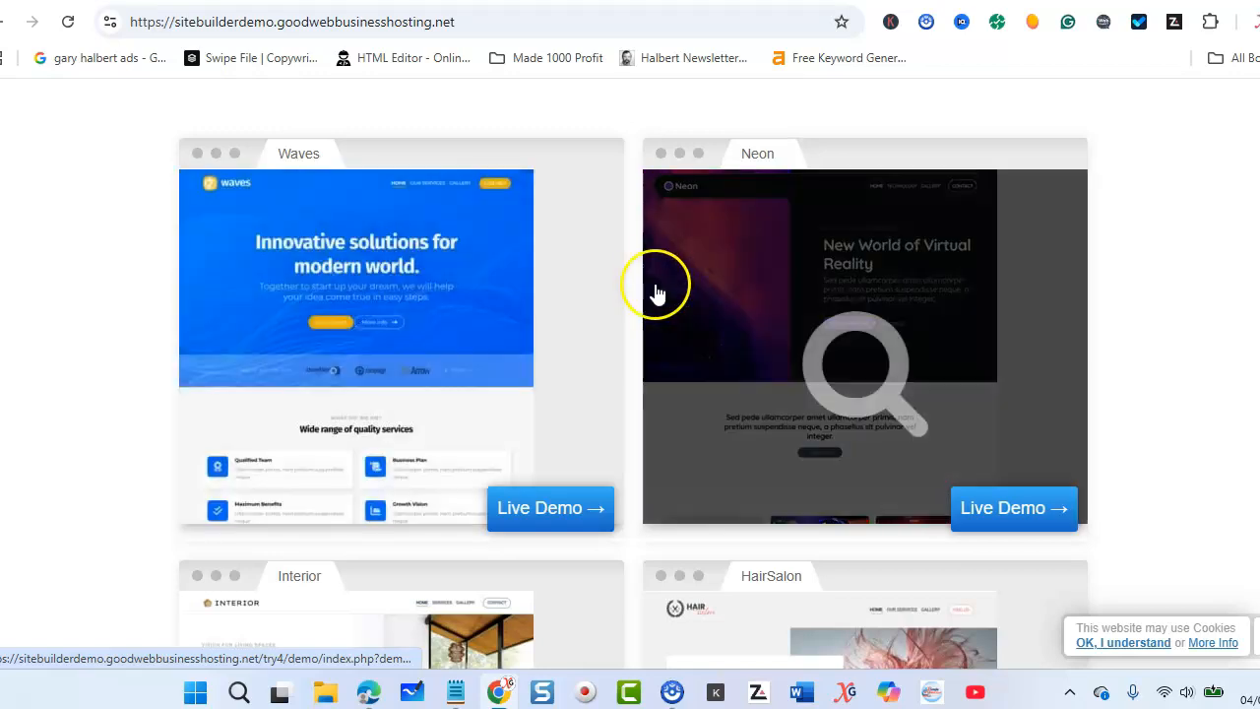
scroll(643, 300, down, 5)
scroll(633, 309, up, 5)
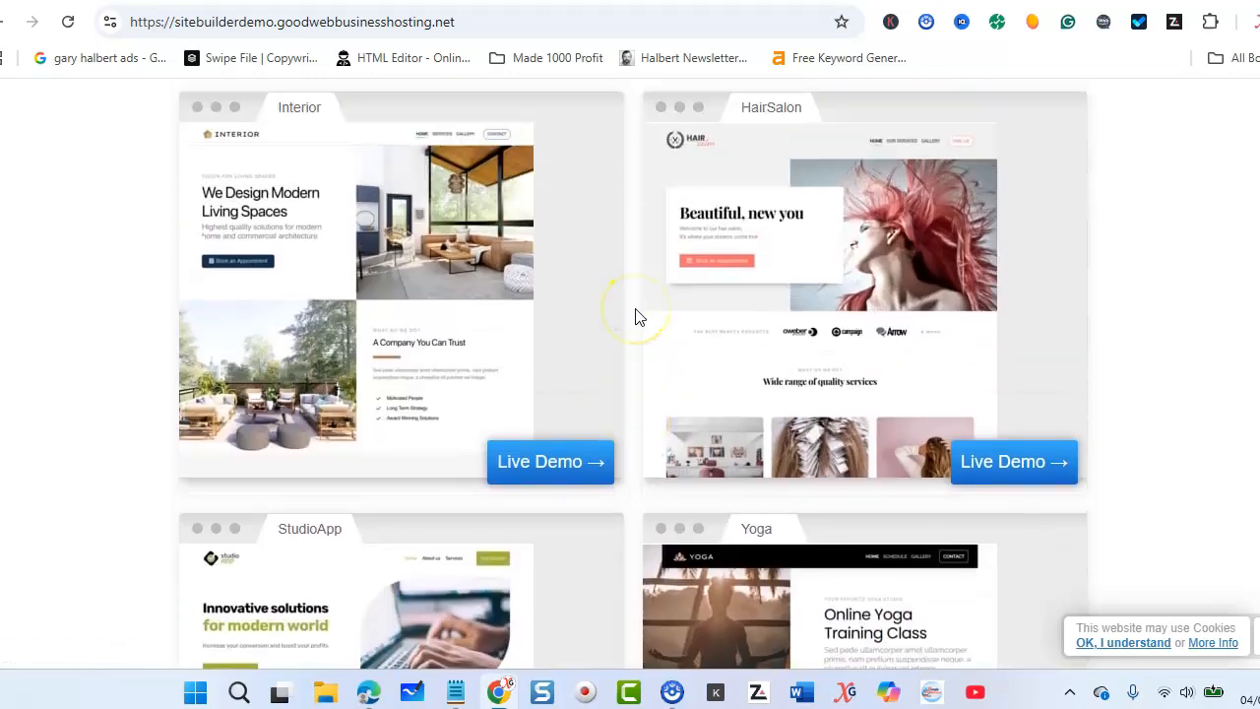
click(420, 370)
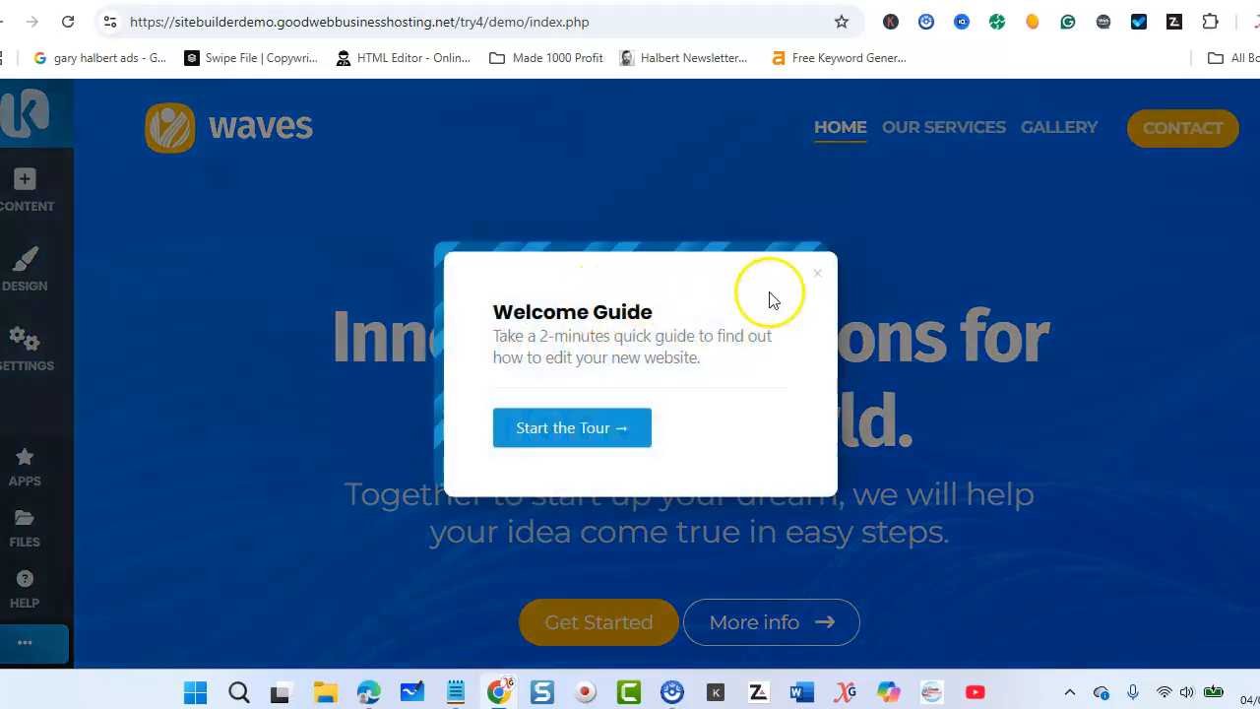
click(818, 269)
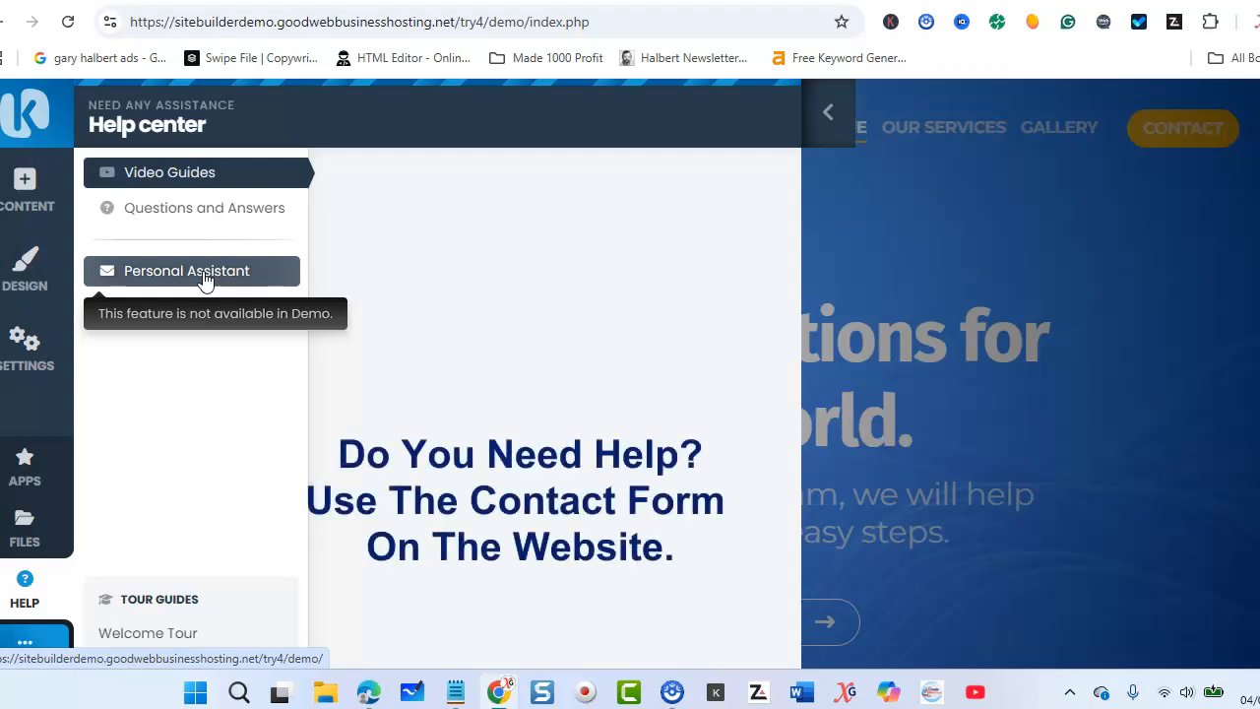
click(827, 113)
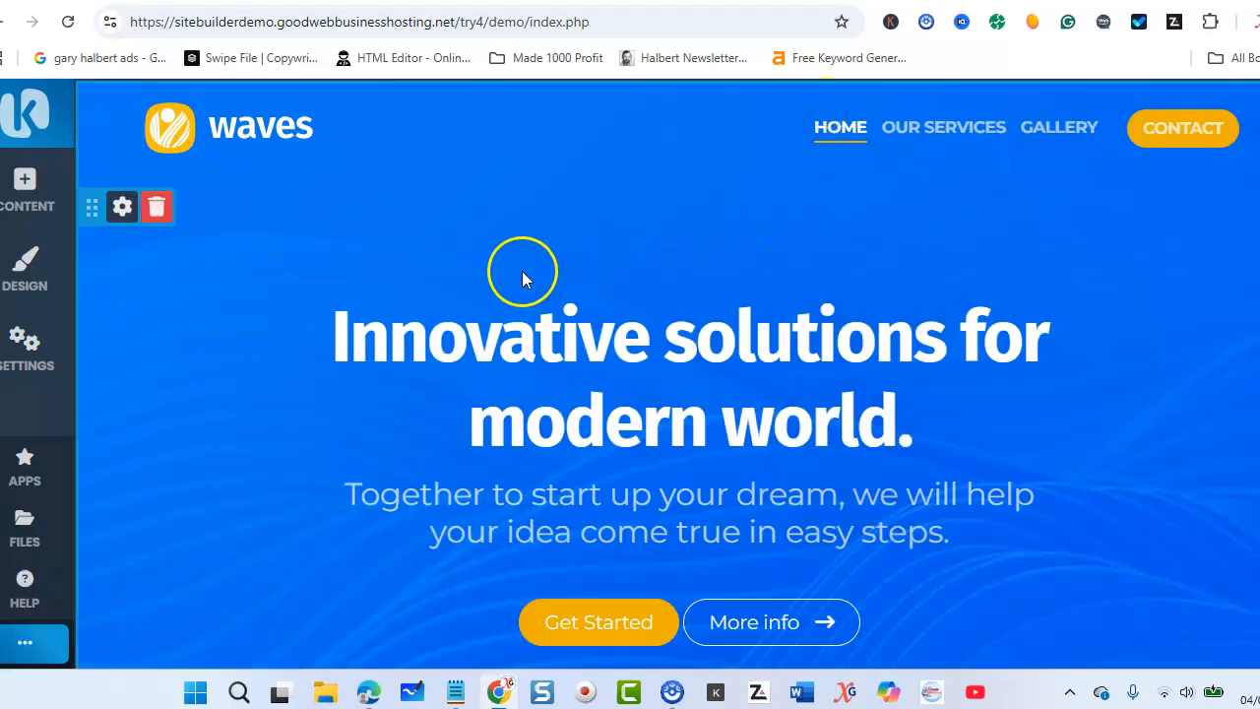
Step: Add the Call to Action block with the laptop image and gold band between the hero banner and the services section
scroll(526, 271, down, 5)
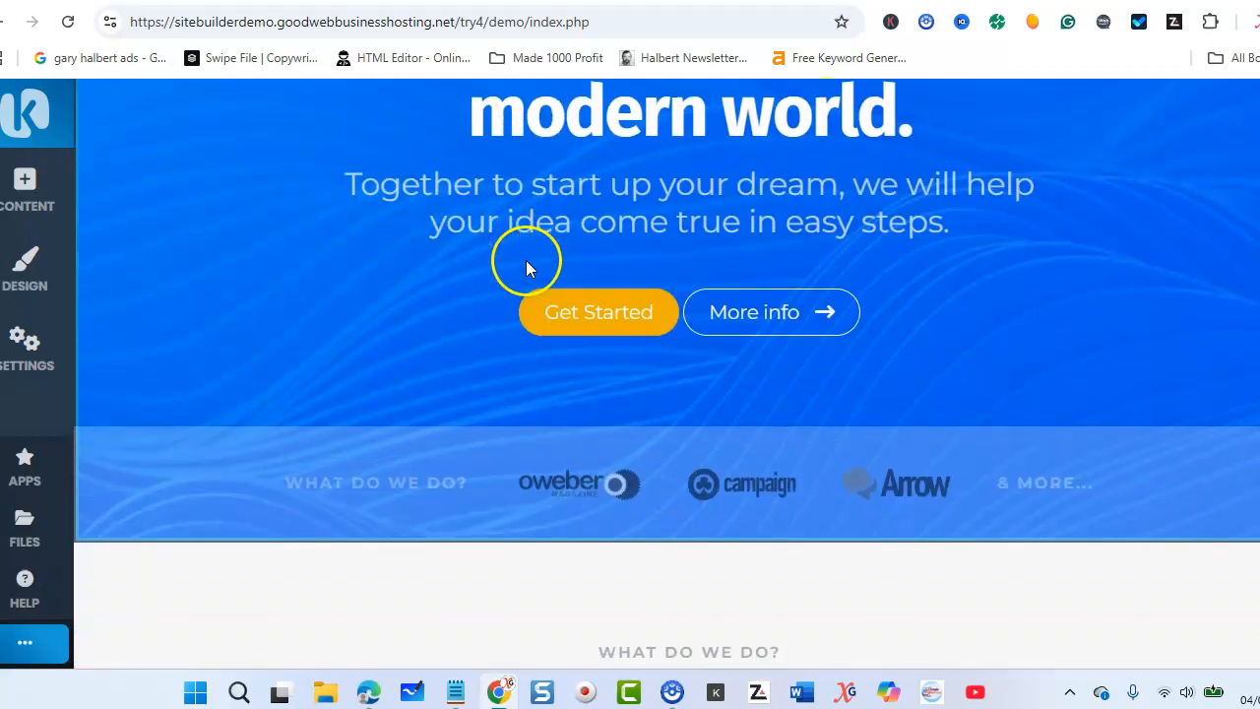
mouse_move(716, 365)
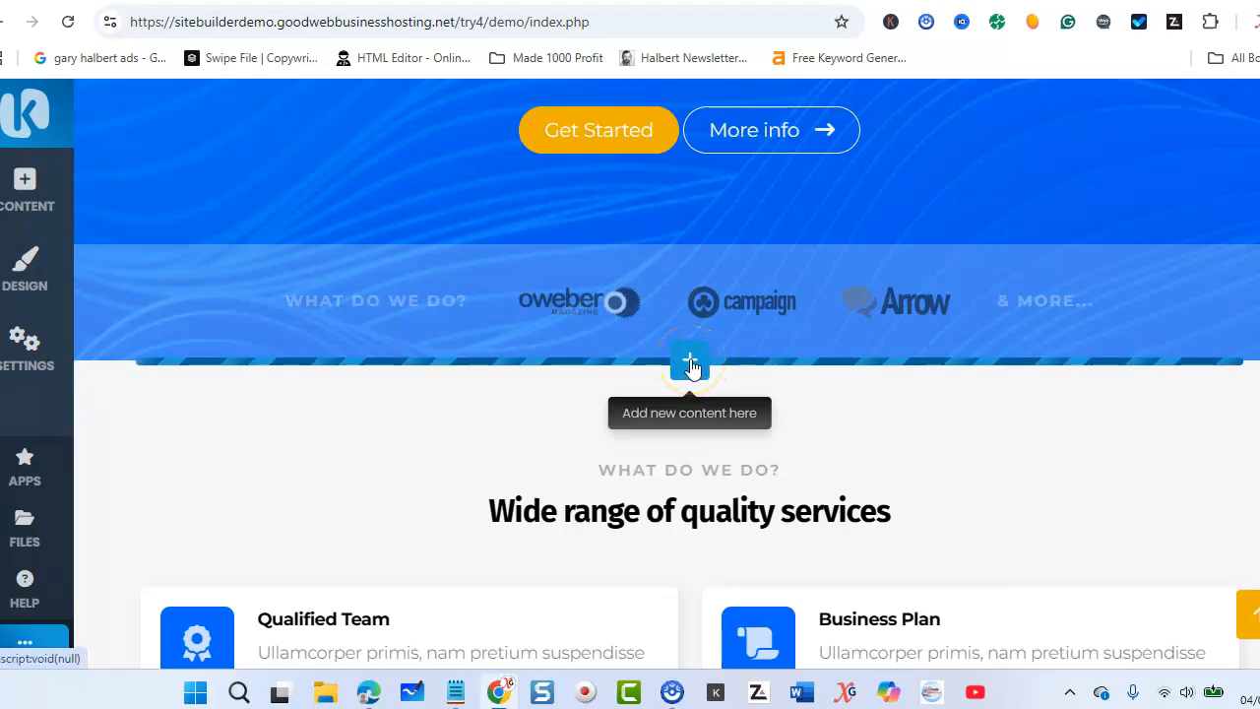
click(690, 362)
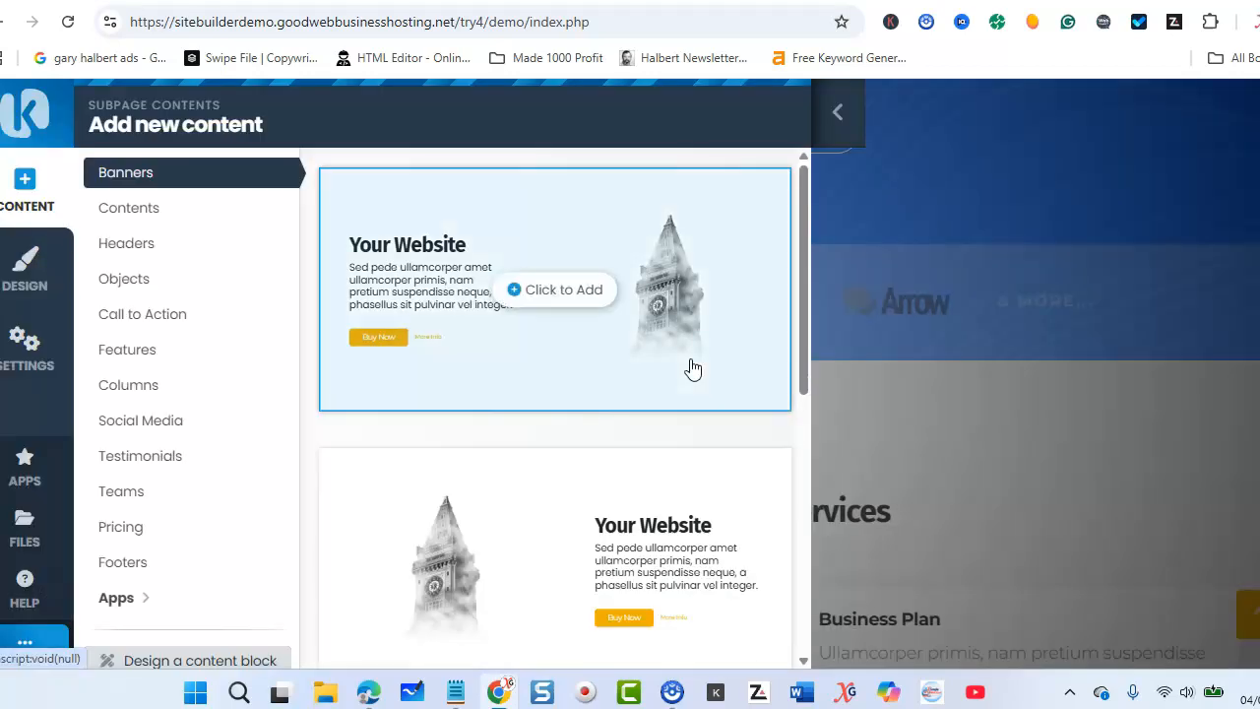
click(146, 320)
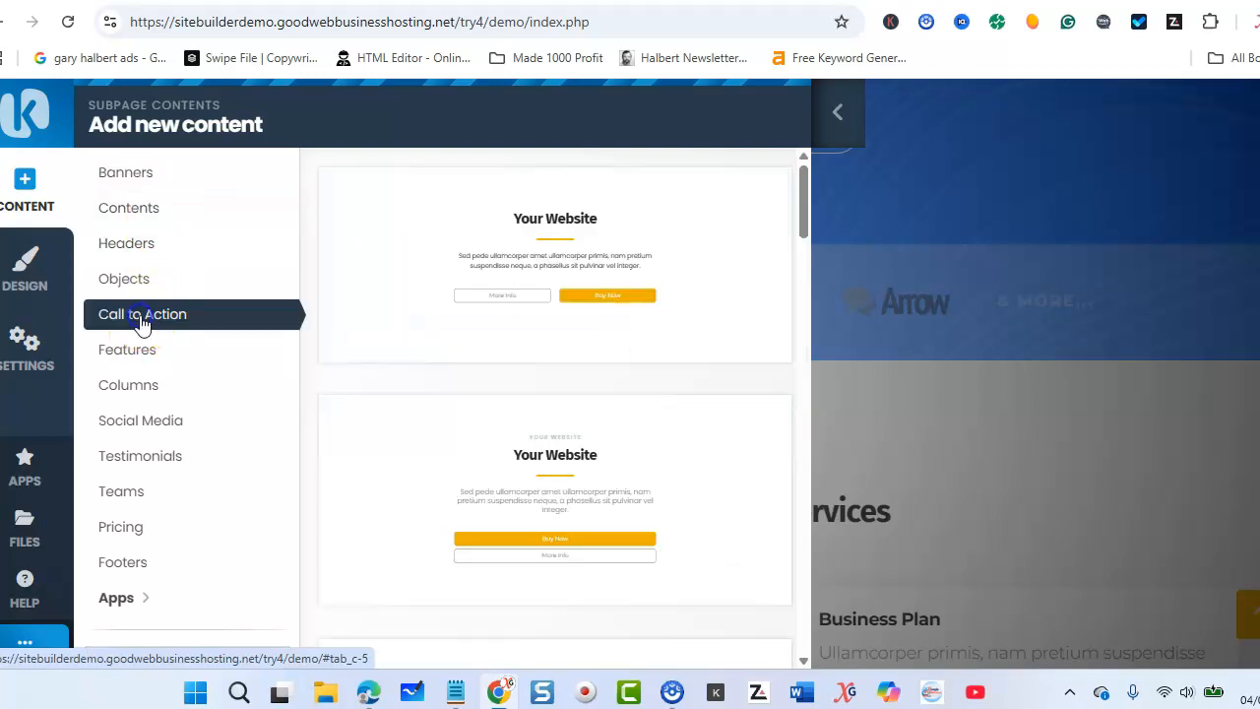
scroll(365, 403, down, 15)
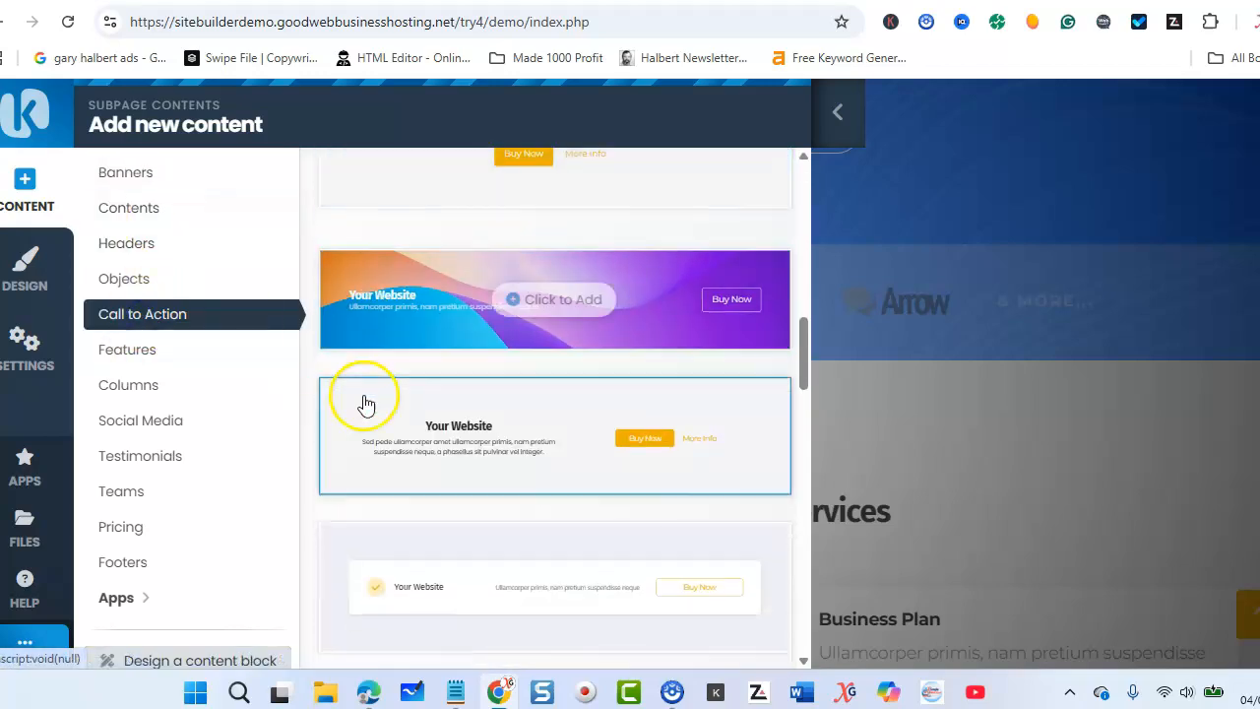
scroll(364, 402, down, 10)
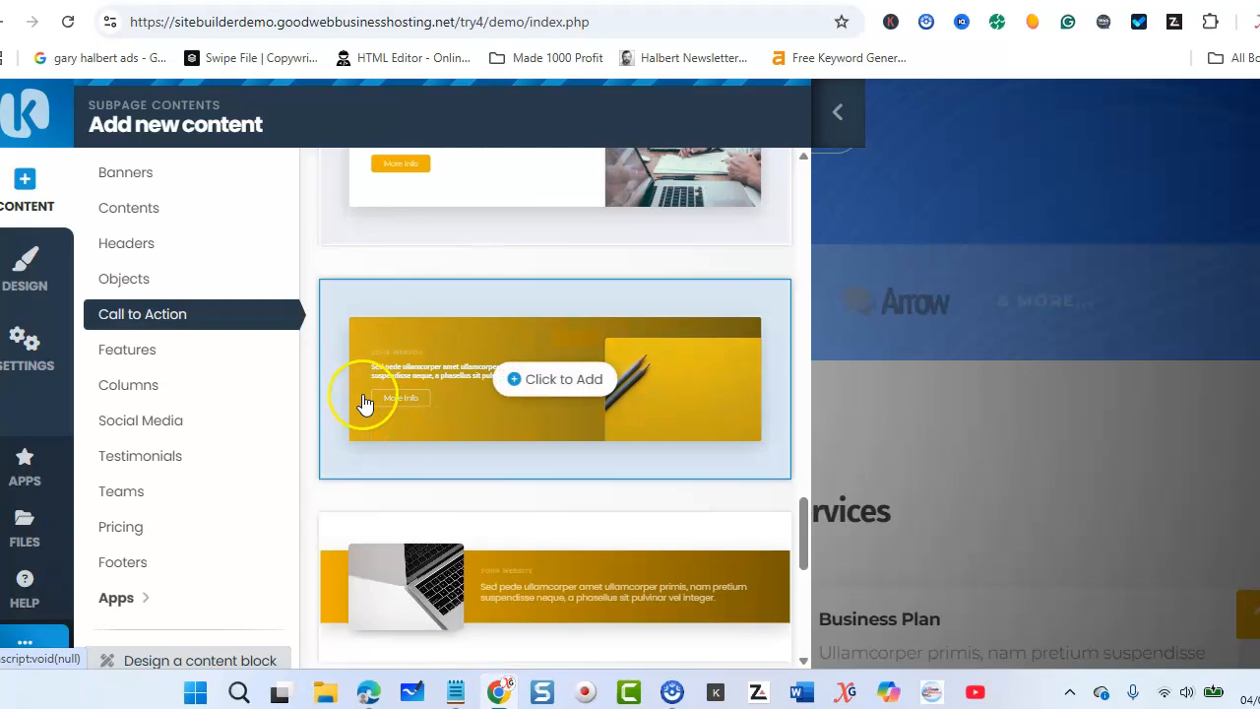
scroll(372, 403, down, 1)
click(399, 487)
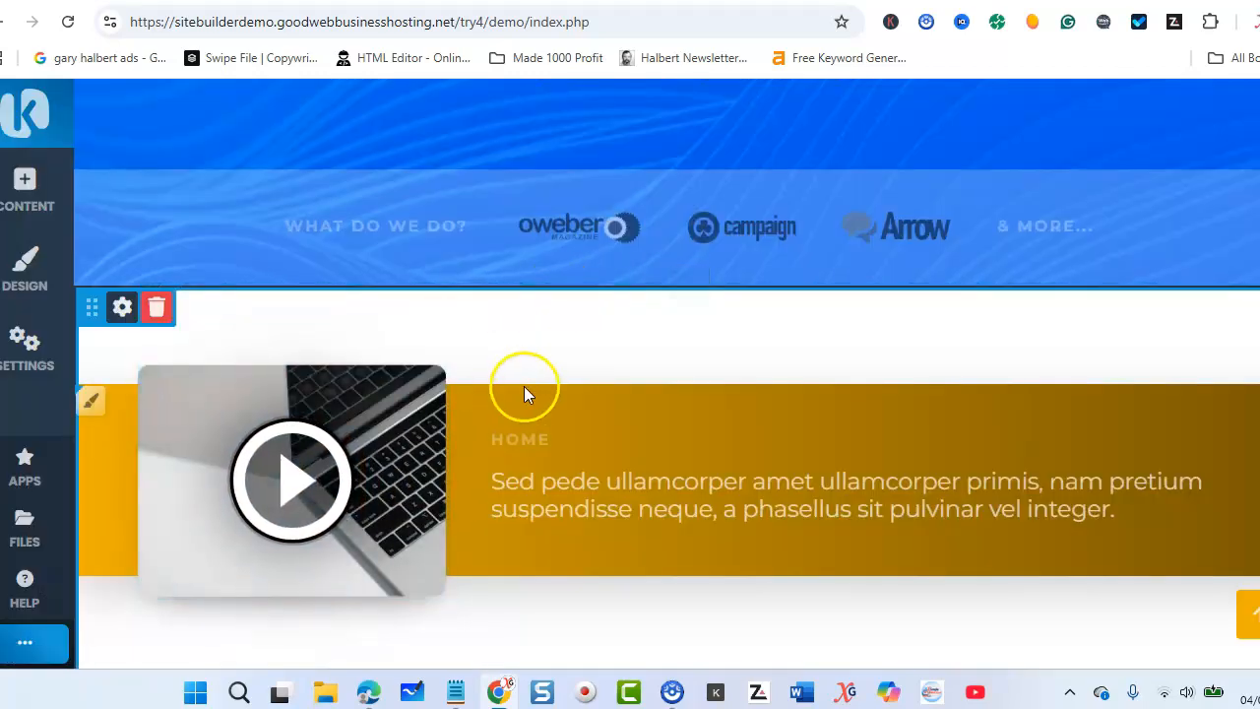
Step: Replace the laptop image in the new block with the sunflower photo from My Files
scroll(551, 359, down, 1)
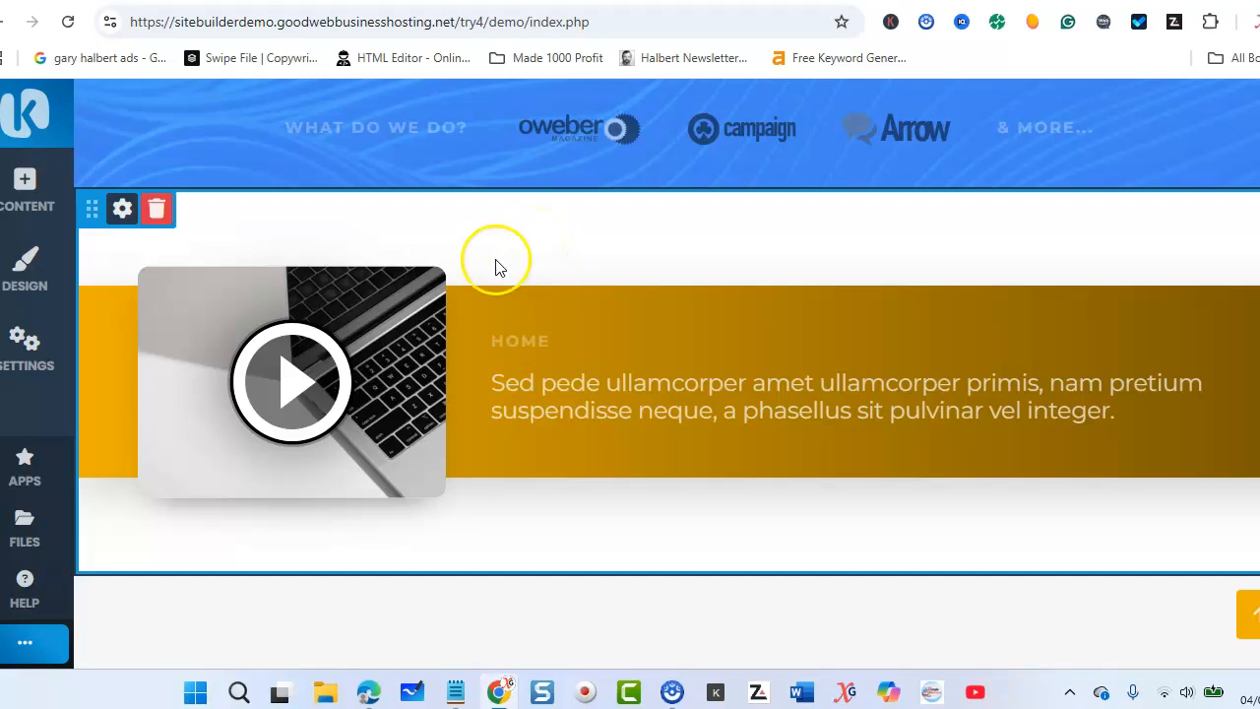
click(213, 285)
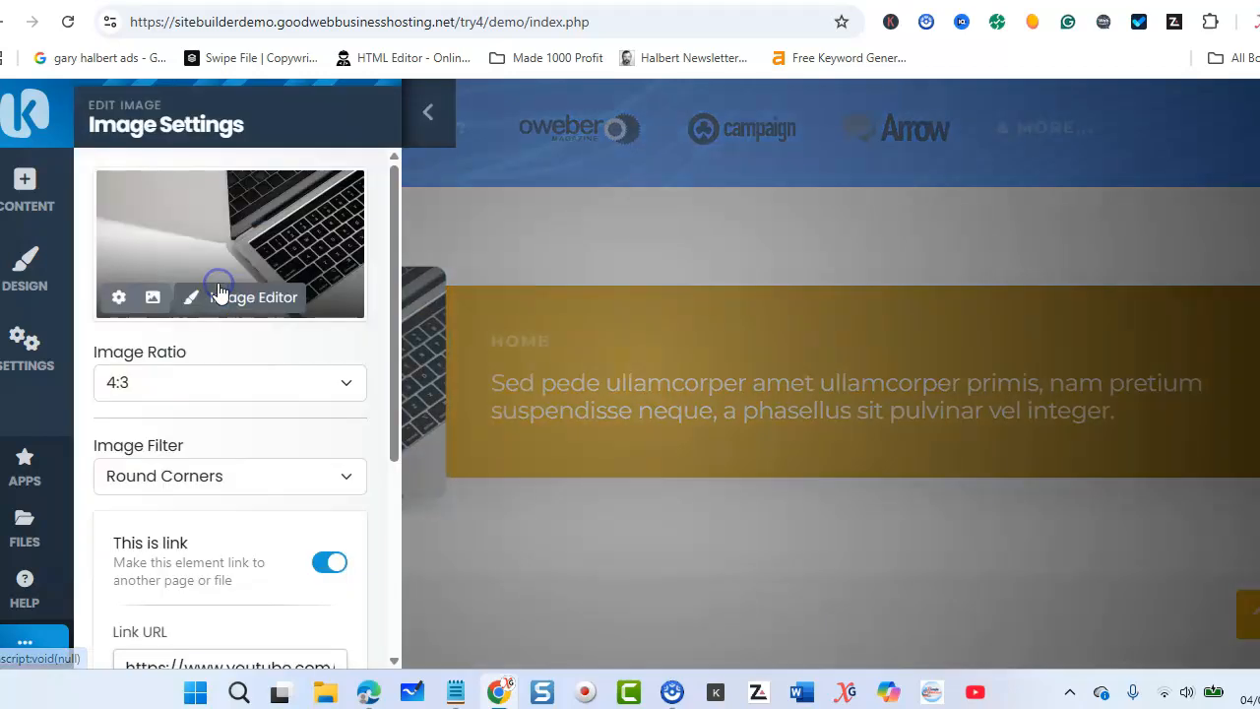
click(152, 300)
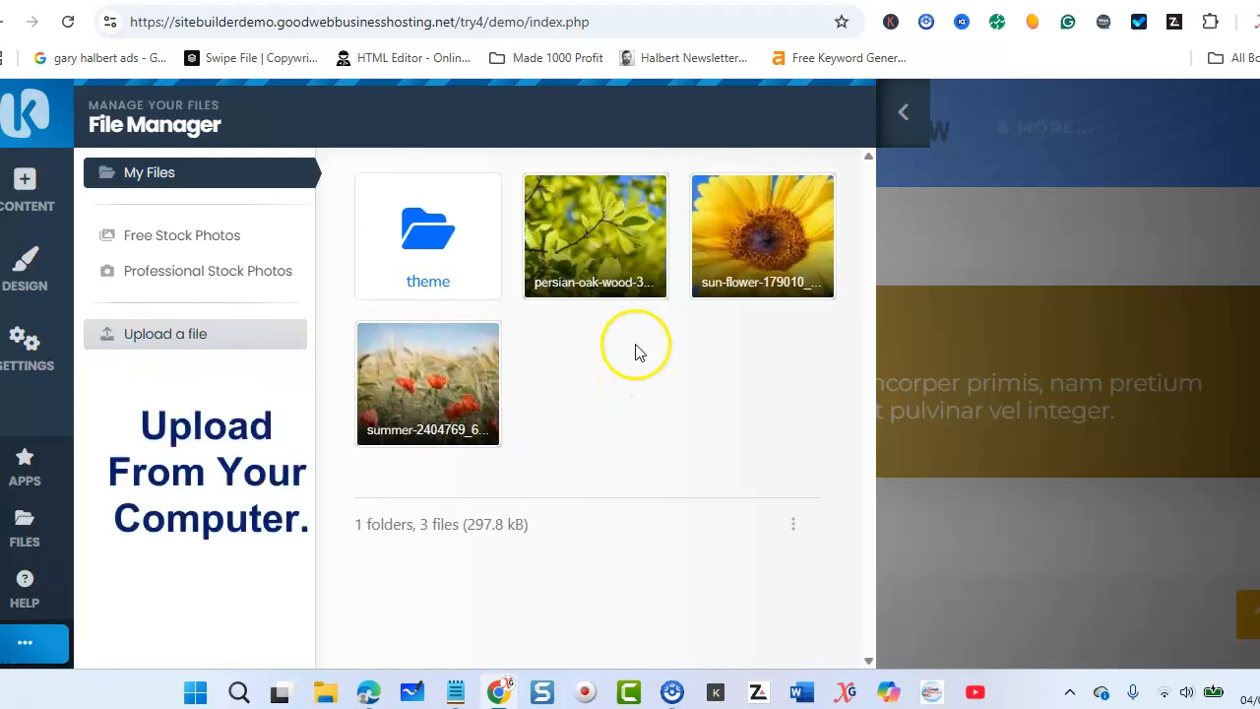
click(758, 243)
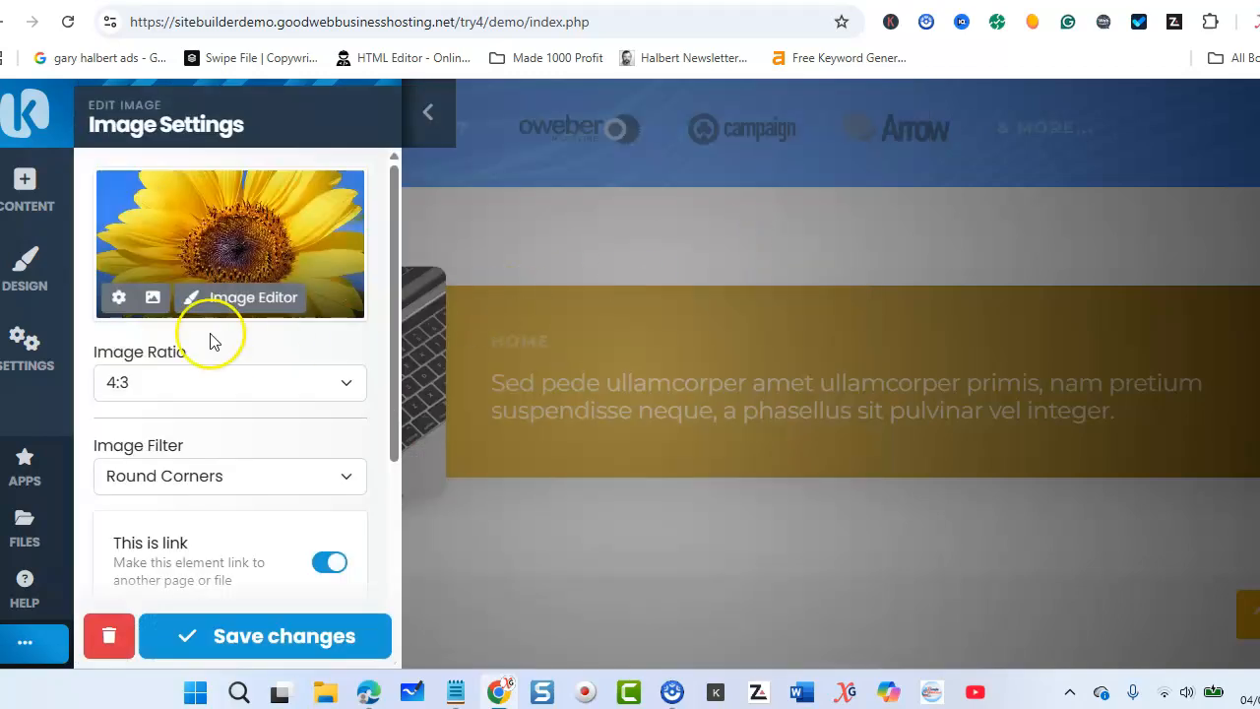
Step: Copy the web address of the YouTube video "How To Create A Website For Beginners" from the Simple Web Start channel
scroll(211, 331, down, 3)
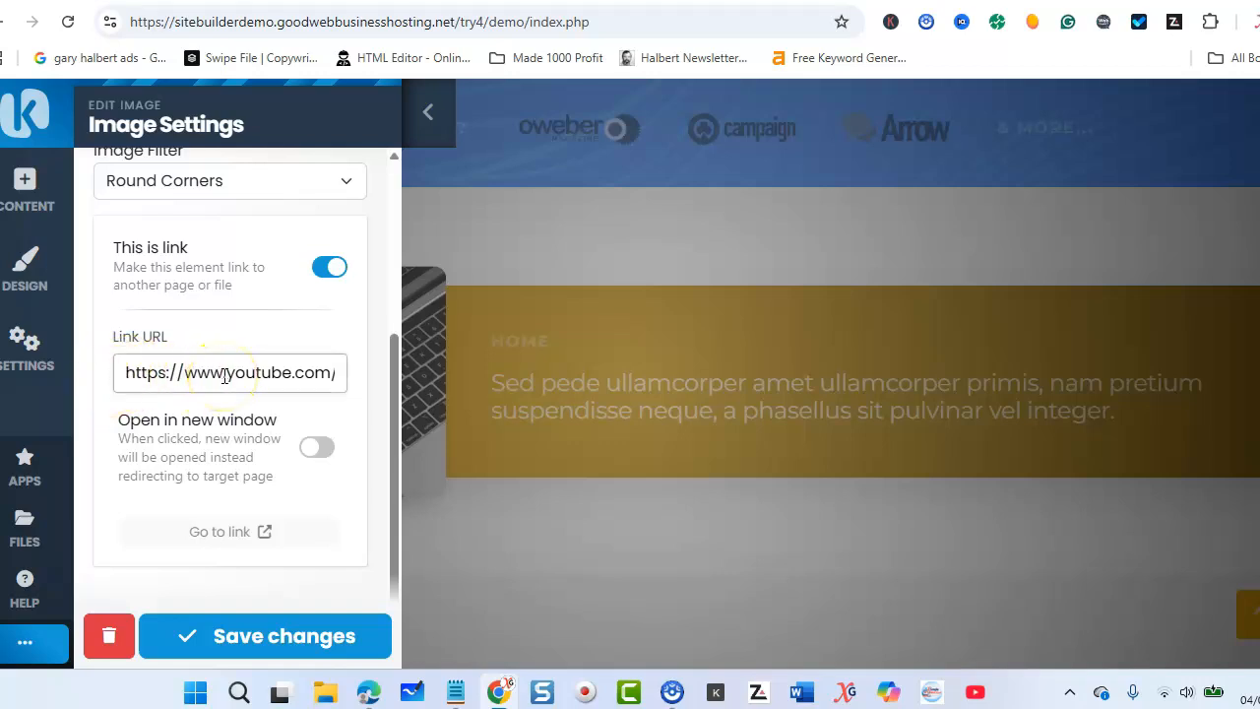
click(258, 2)
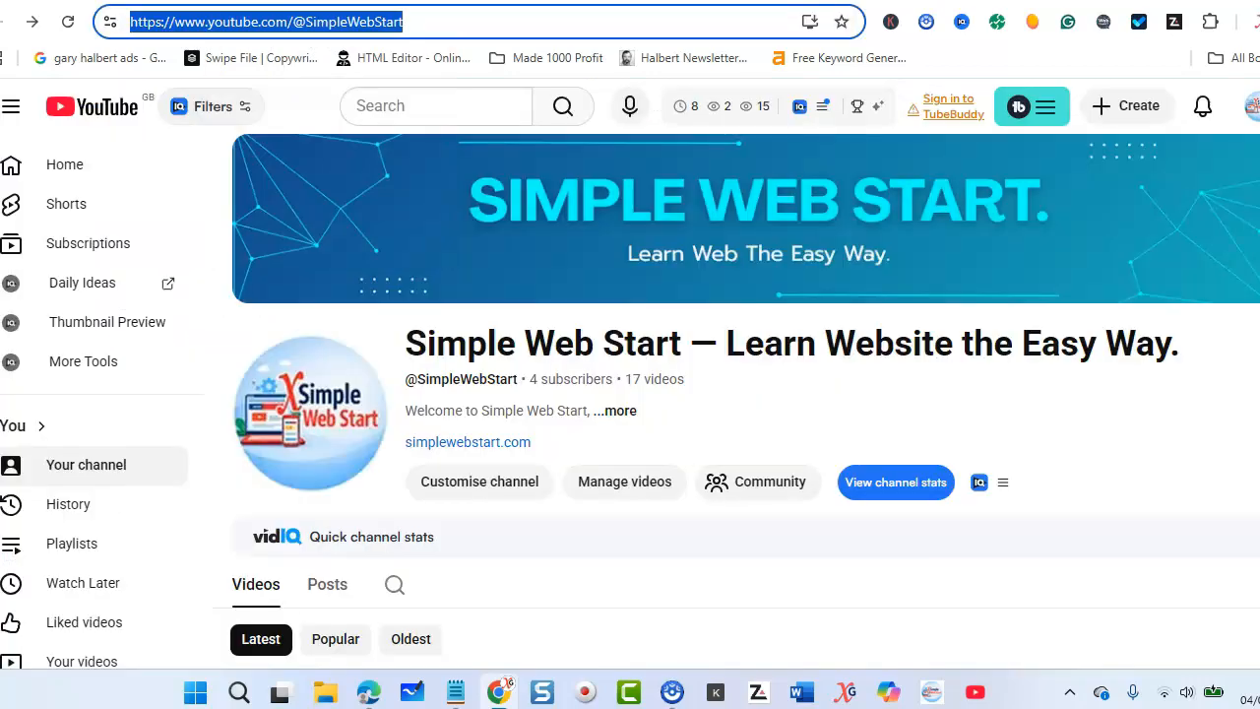
scroll(350, 357, down, 4)
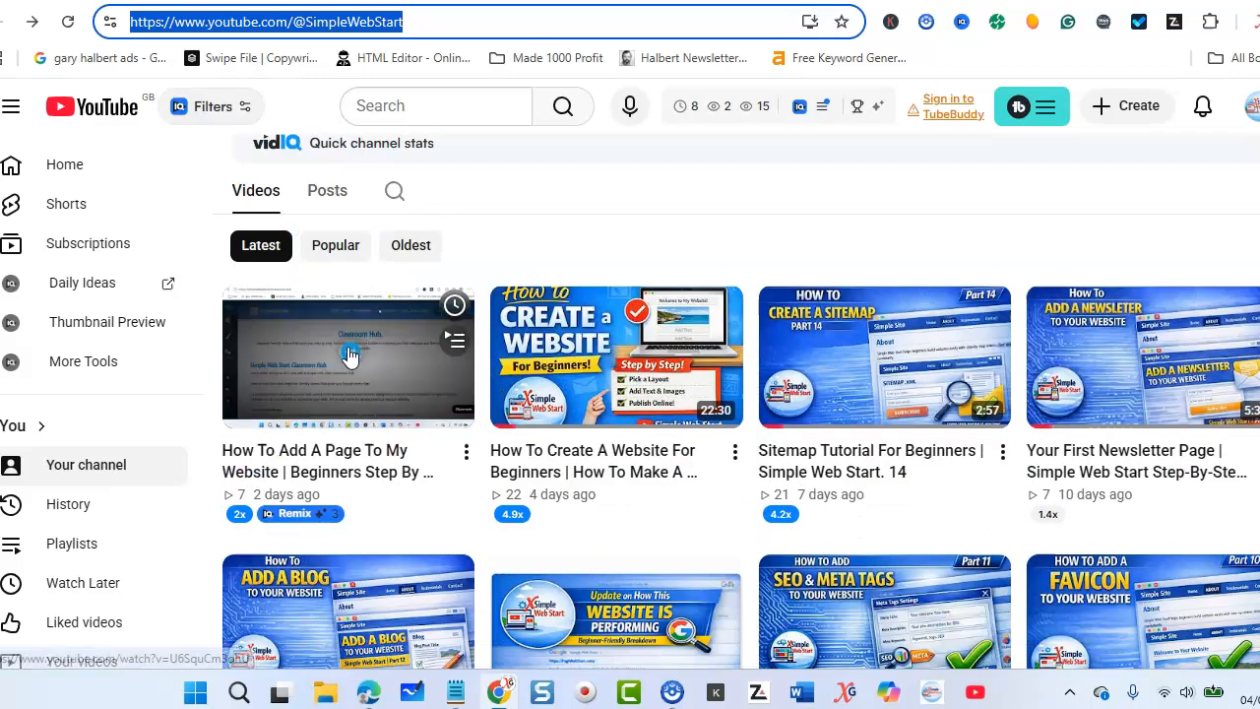
scroll(605, 500, down, 5)
scroll(608, 524, up, 5)
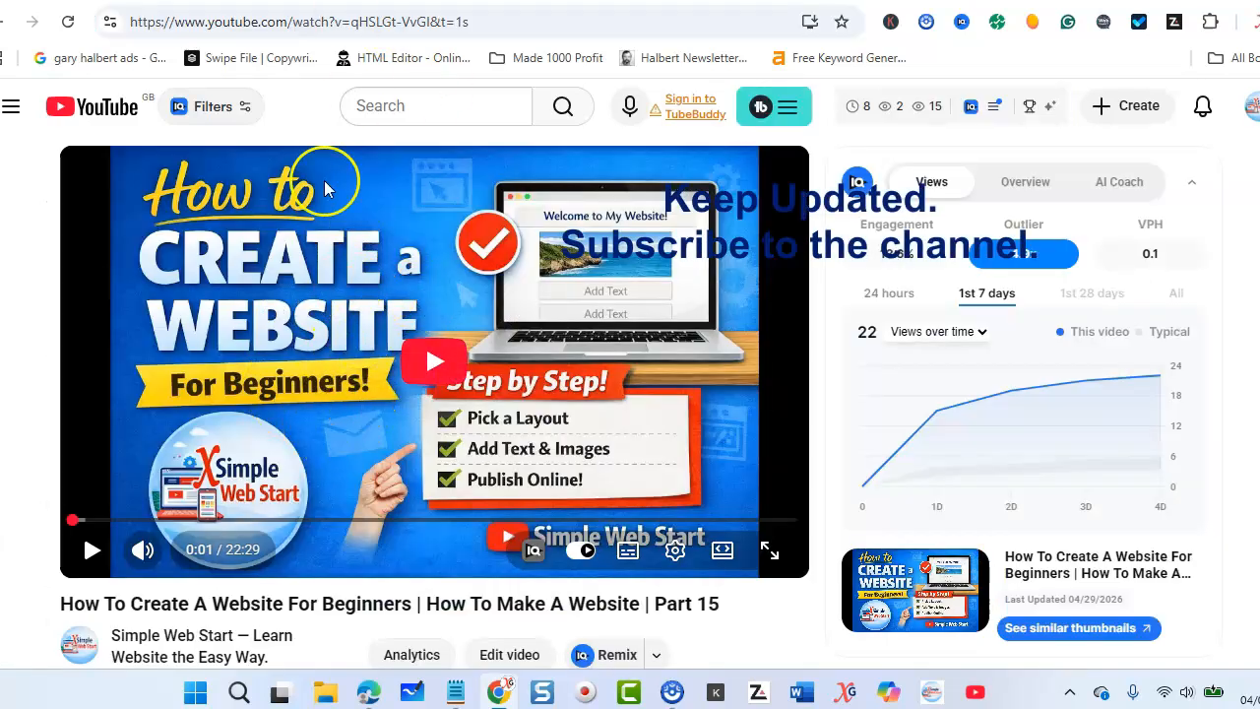
click(296, 21)
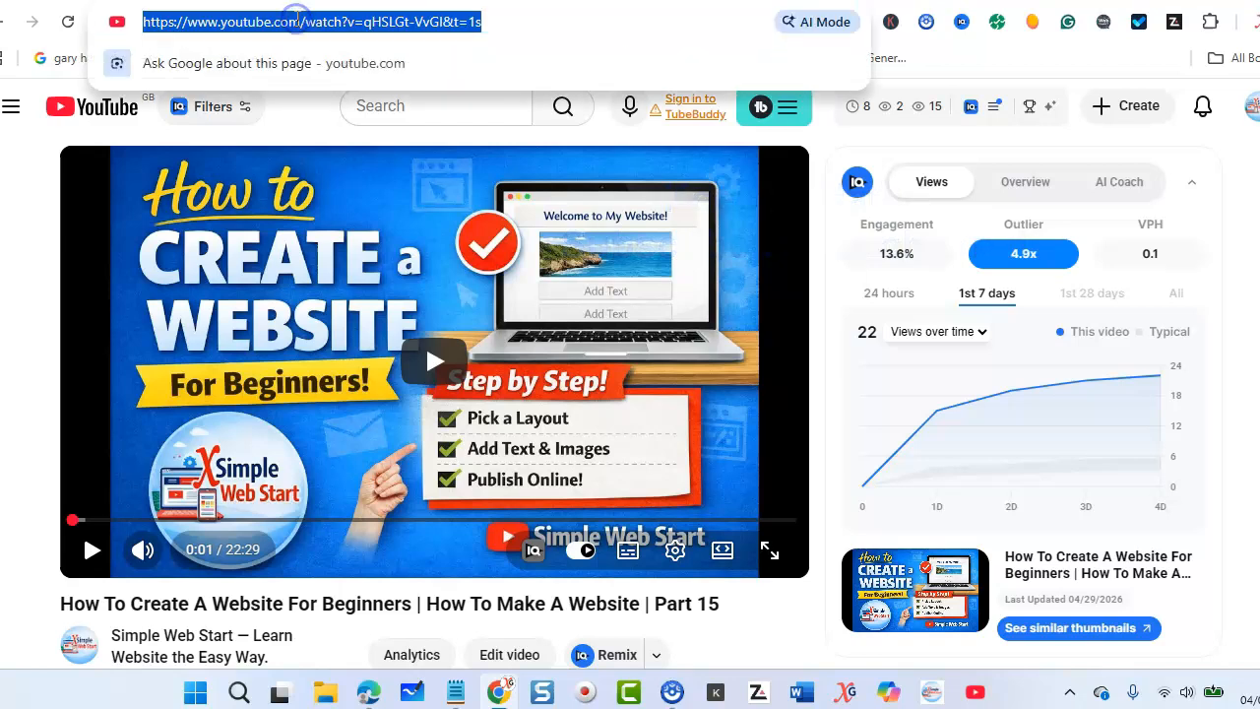
right_click(296, 22)
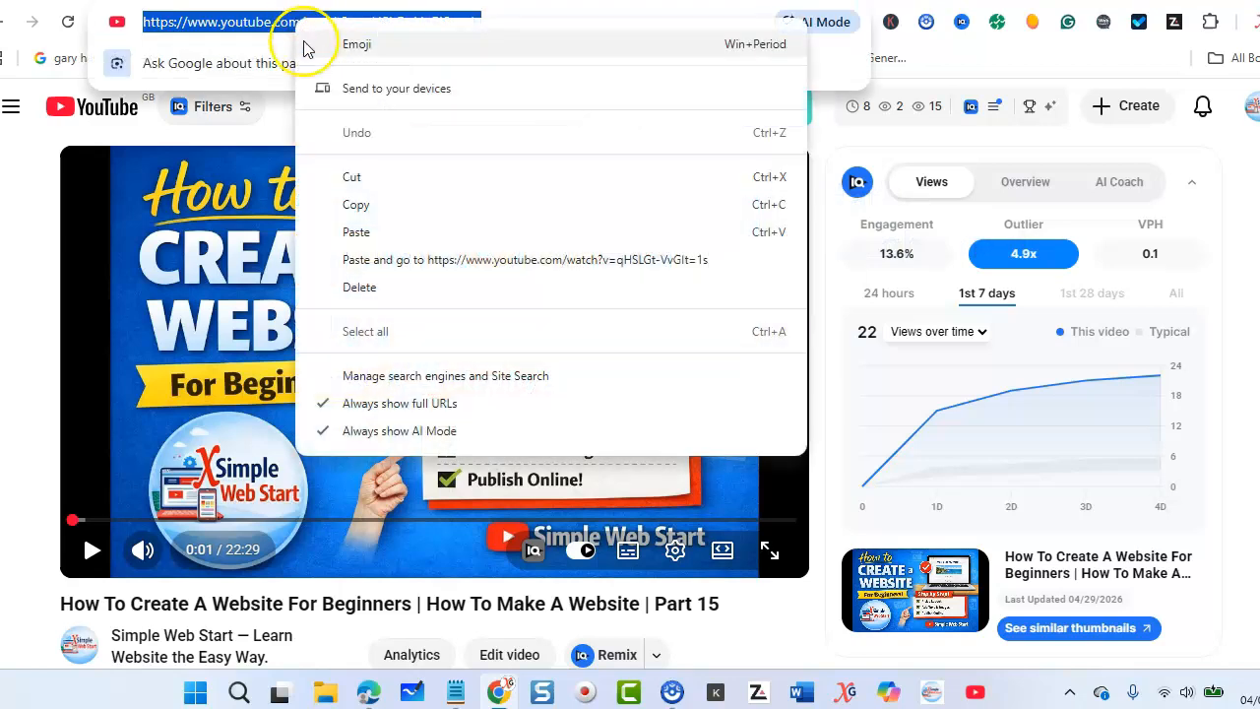
click(347, 204)
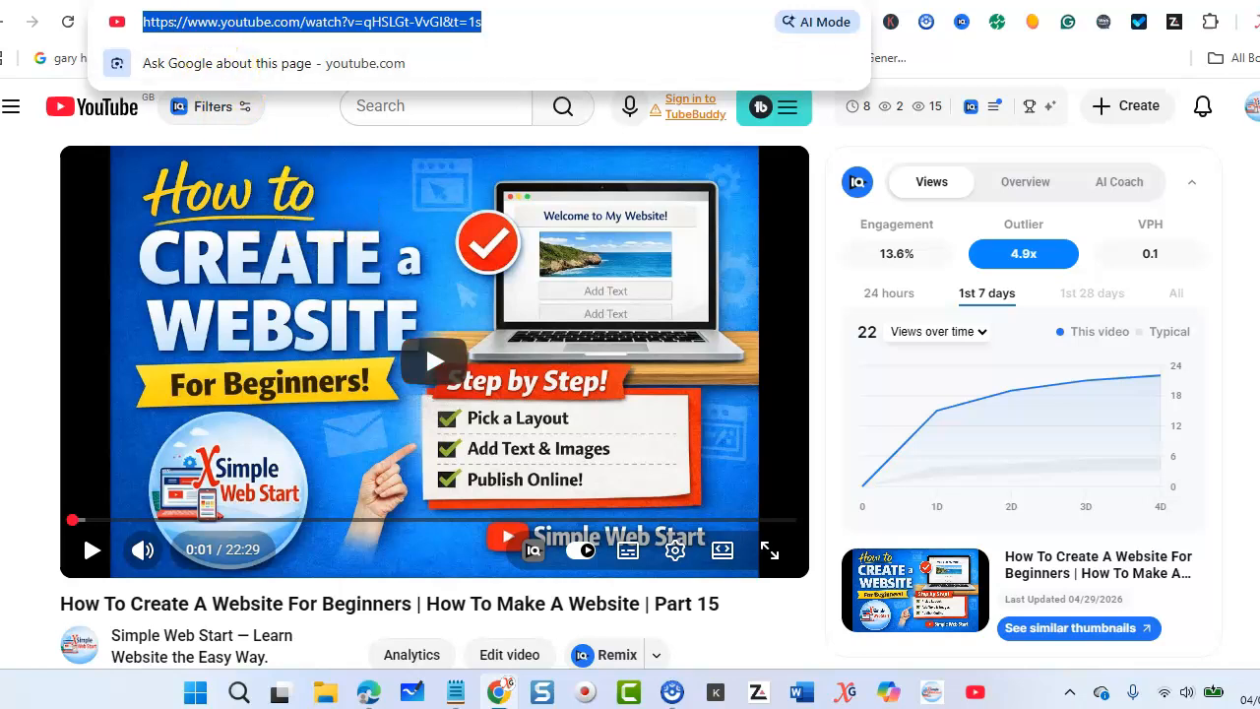
Step: Replace the sunflower image's link URL with the copied YouTube video address and save the image settings
click(202, 1)
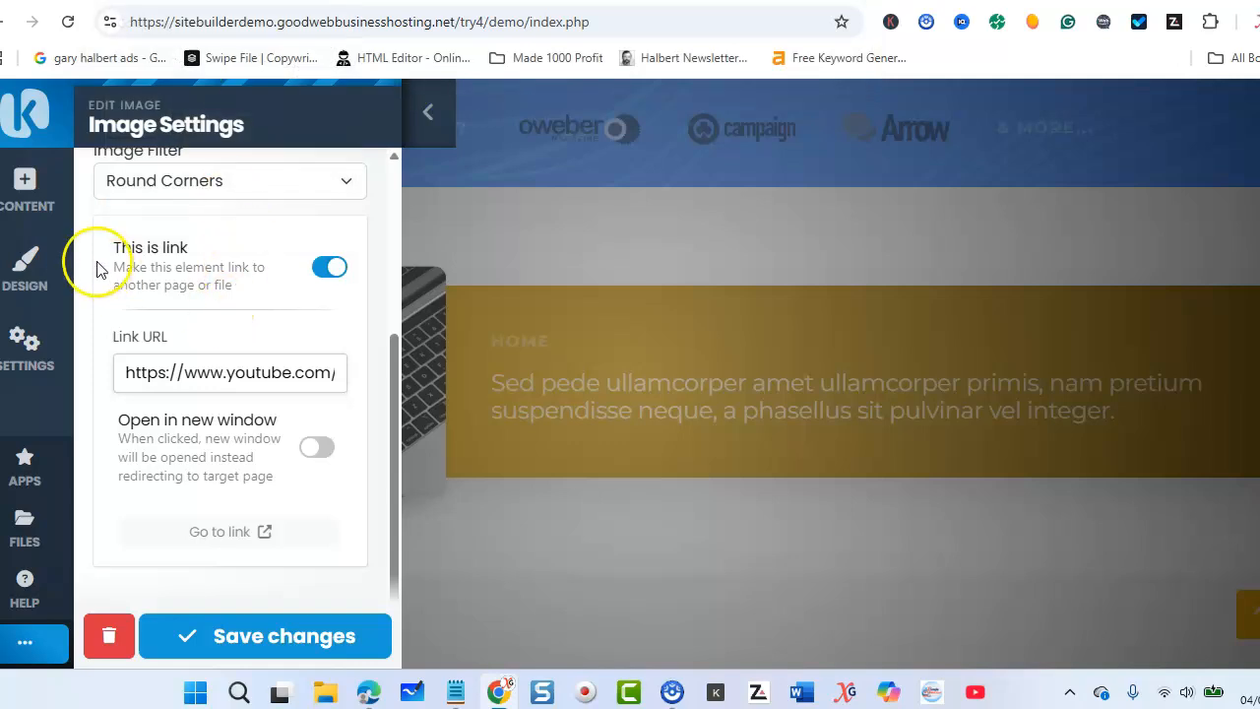
drag(120, 372, 377, 363)
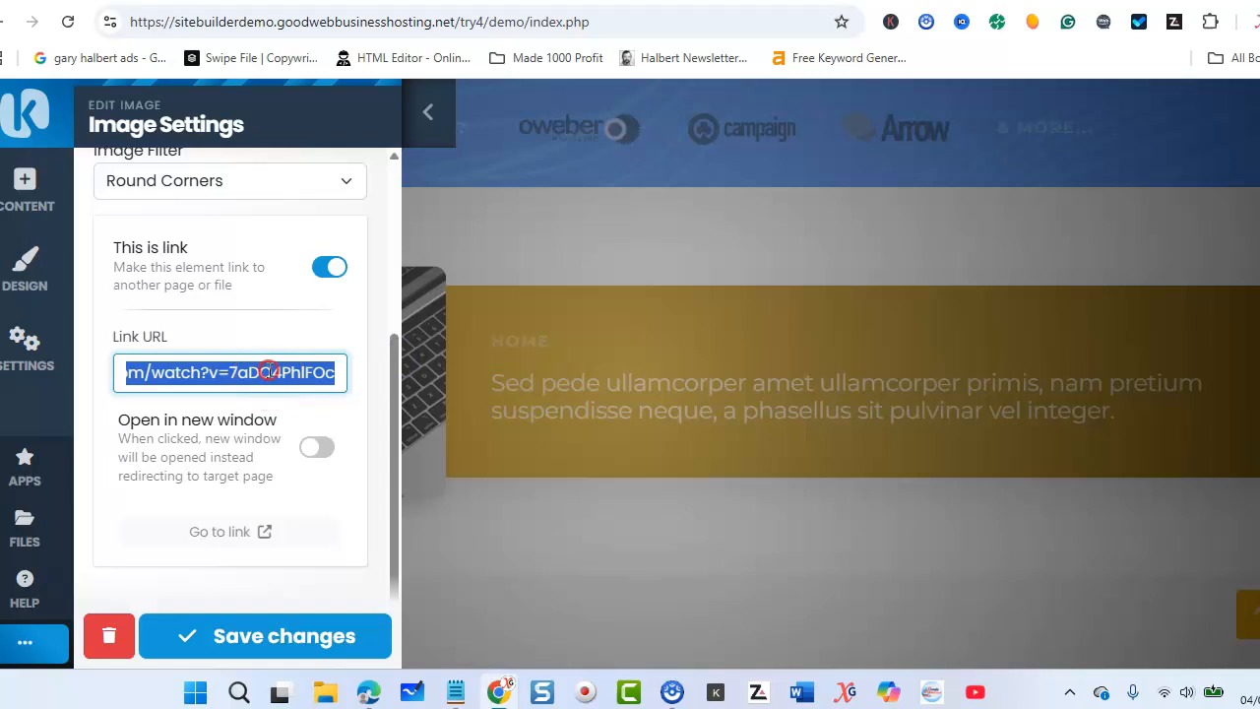
right_click(268, 374)
click(328, 219)
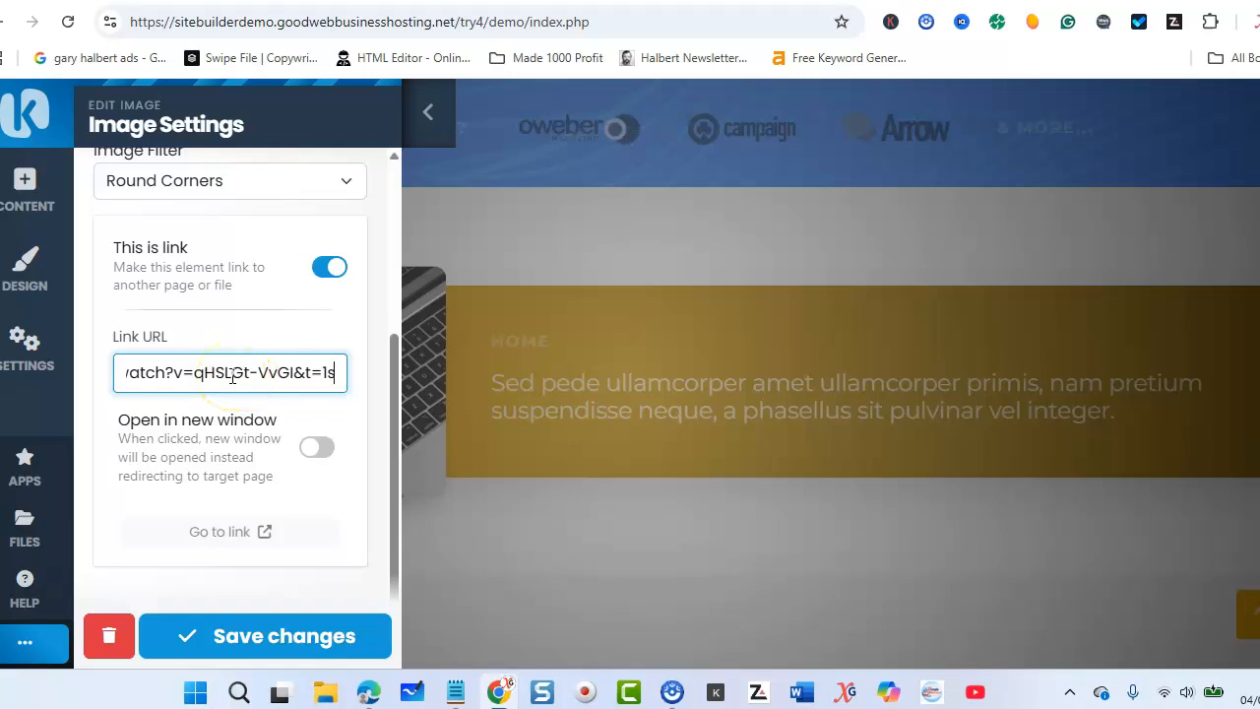
click(232, 624)
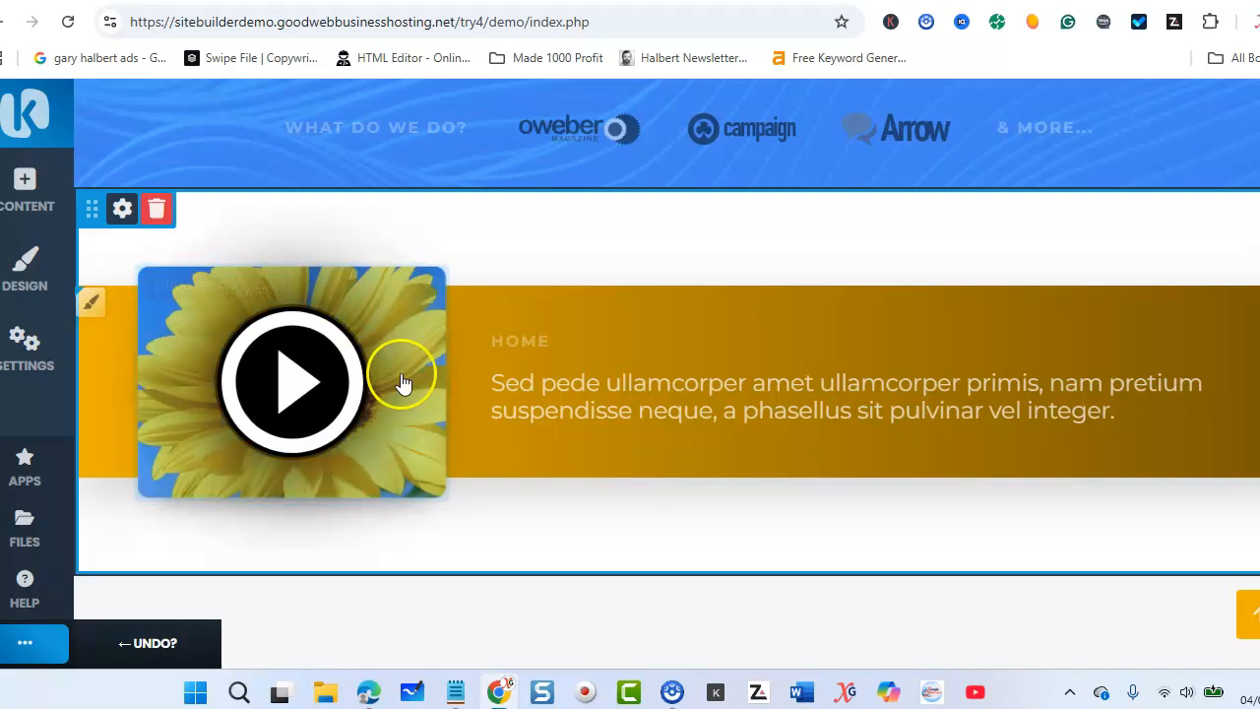
Step: Test the sunflower image's video link by playing the video, and close the player
click(286, 387)
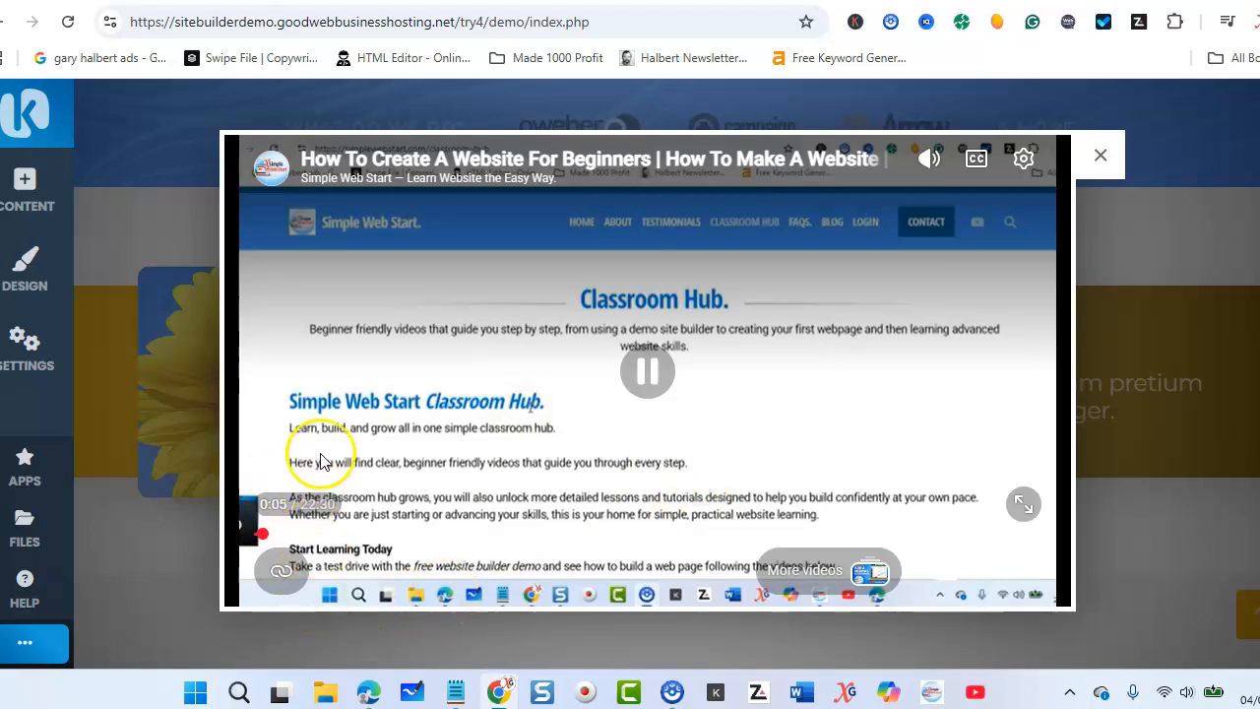
click(1093, 154)
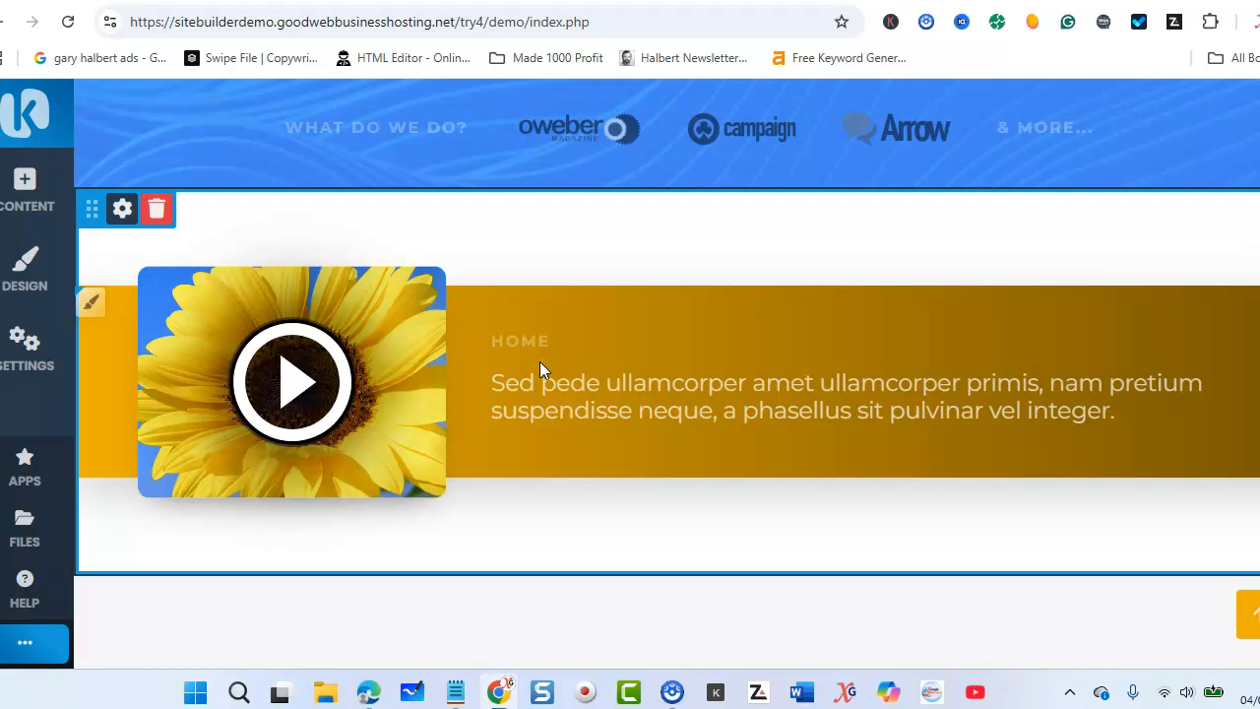
click(529, 382)
scroll(527, 366, up, 8)
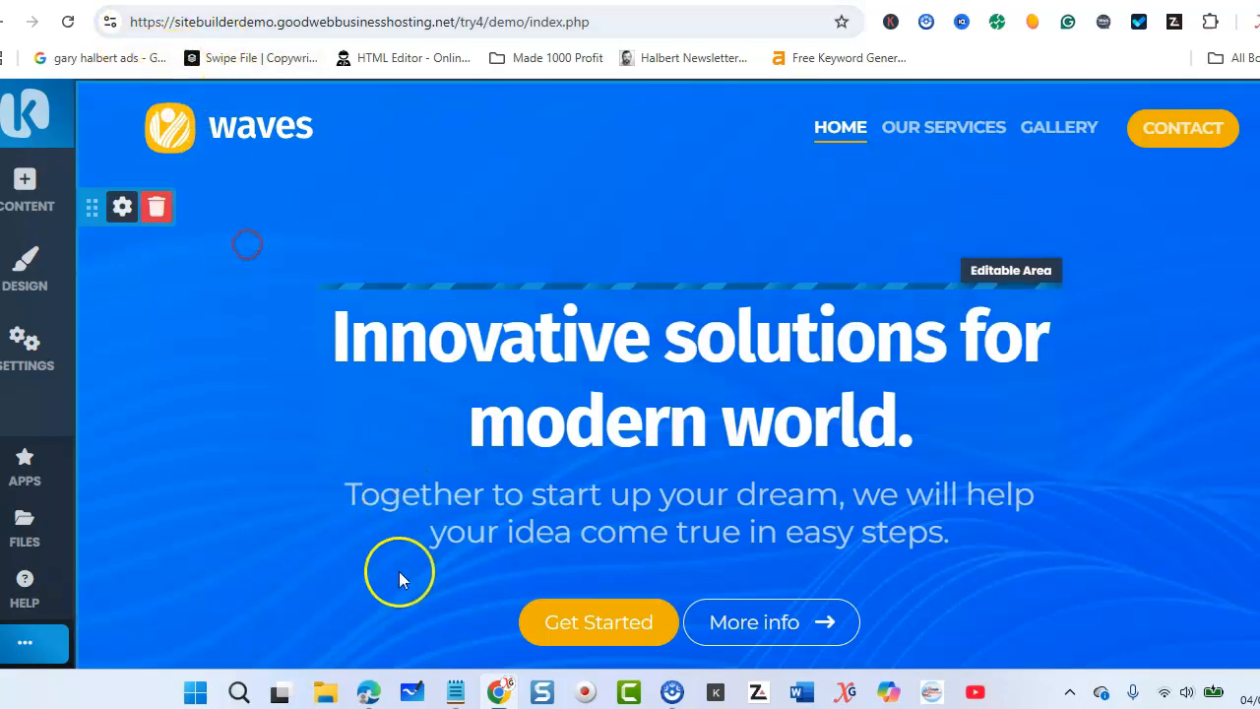
Step: Switch to the real Simple Web Start site in Microsoft Edge and open its Website Learning Area page under Sitebuilder Demo
click(368, 694)
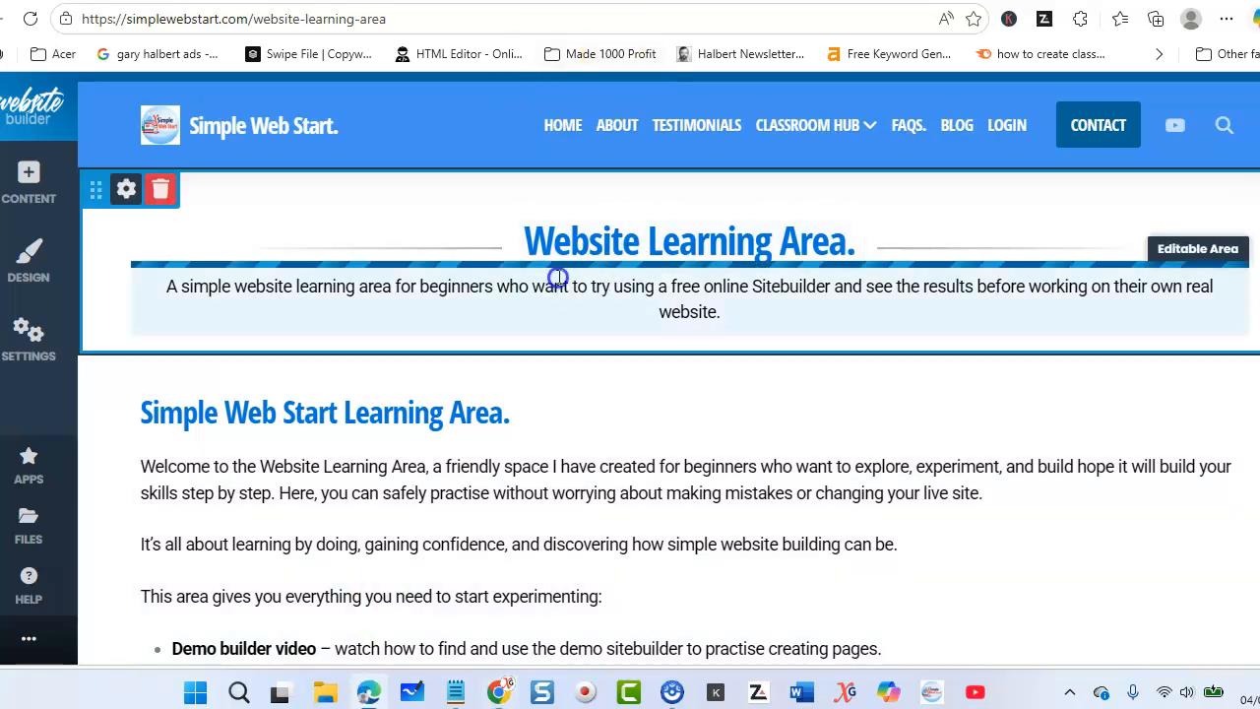
mouse_move(803, 124)
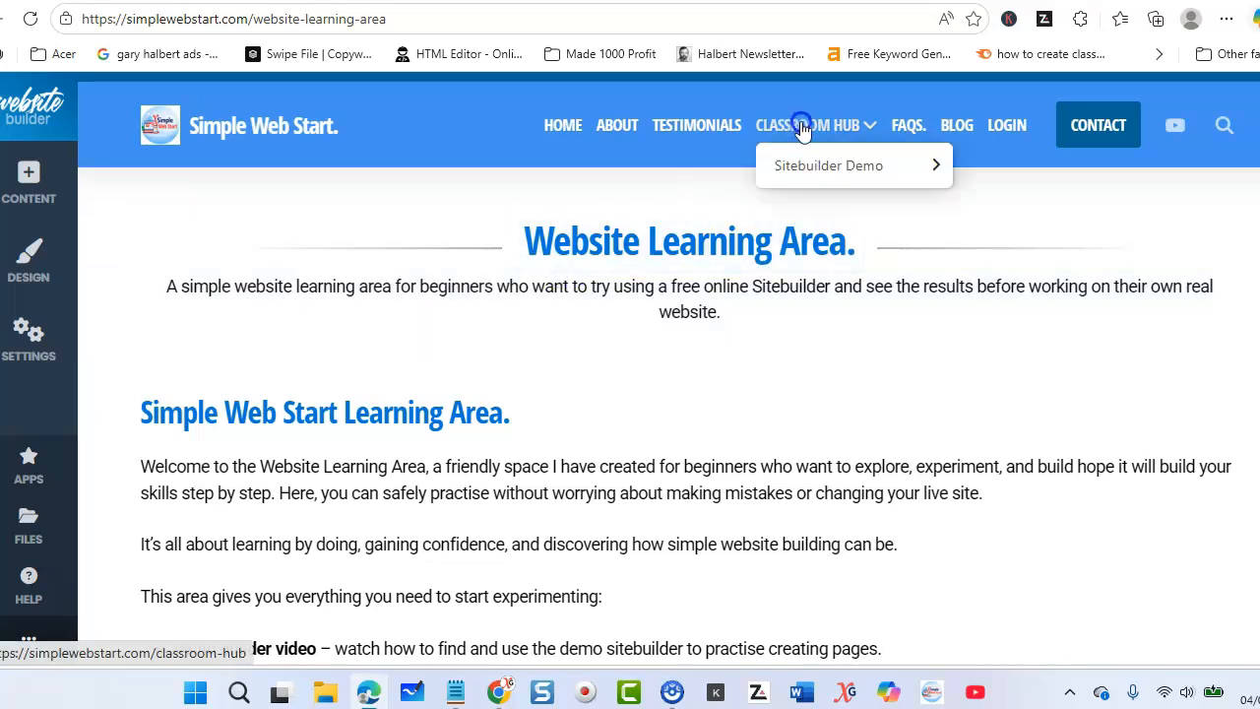
mouse_move(809, 164)
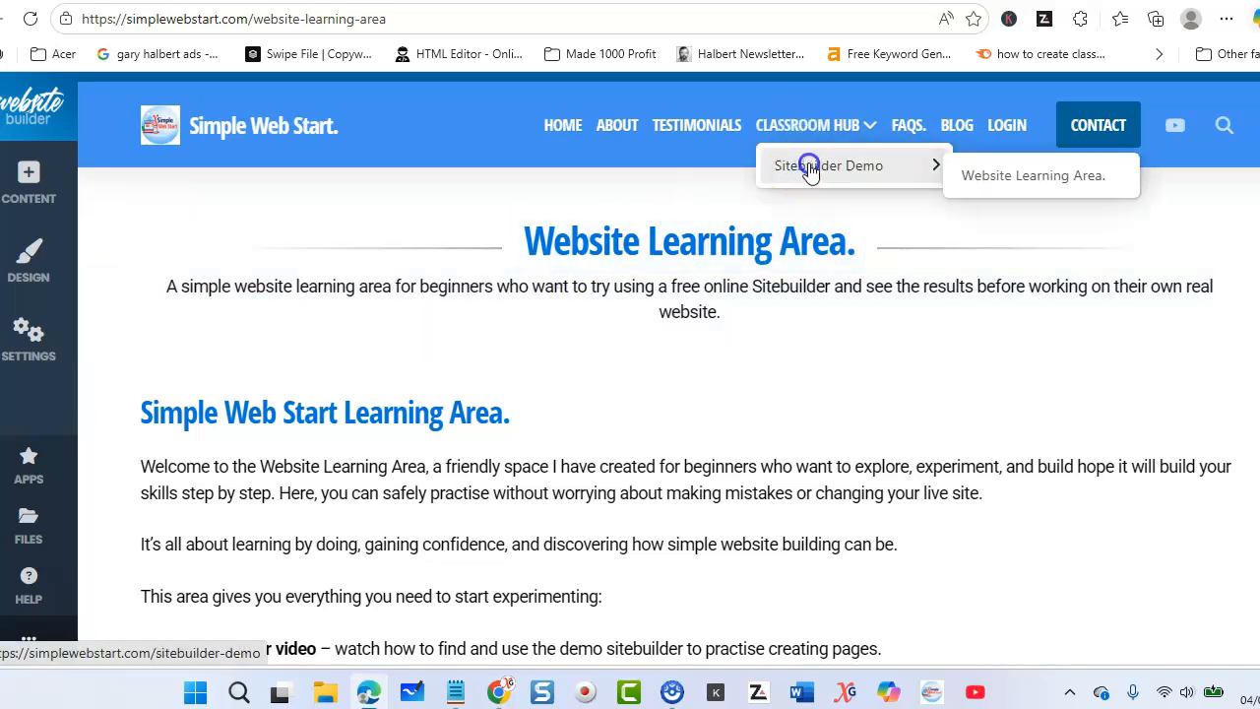
click(1032, 176)
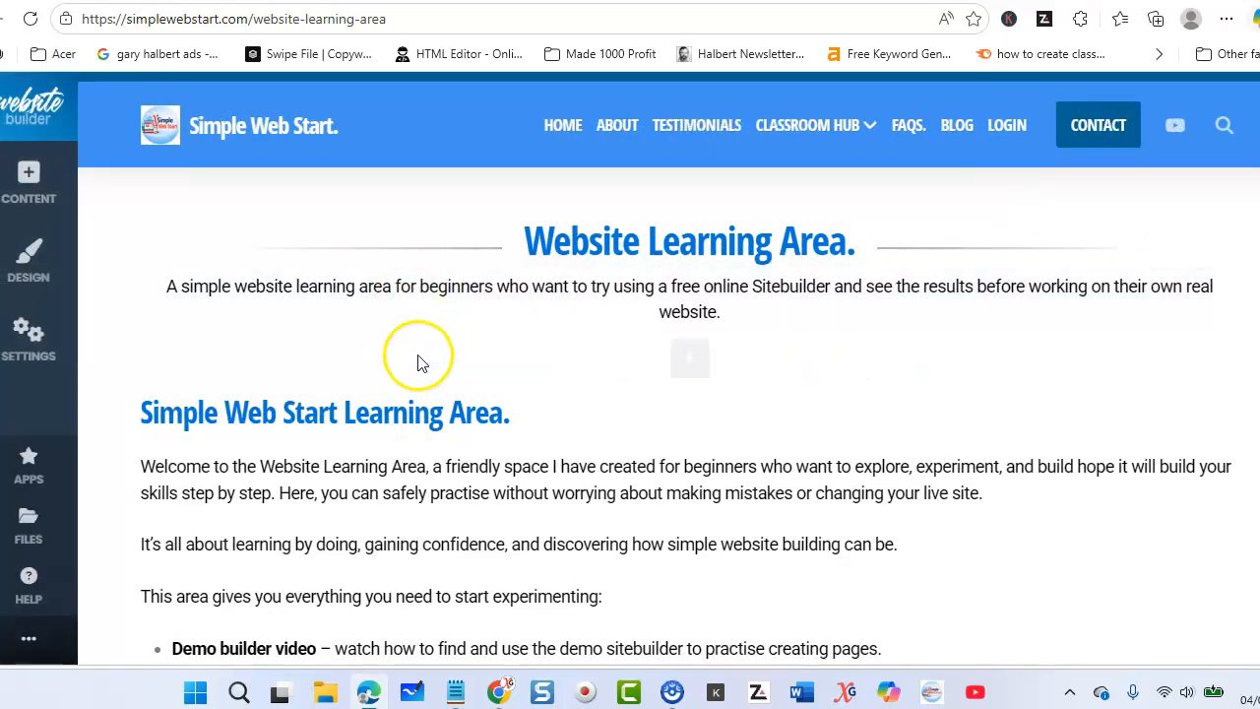
Step: Look through the Website Learning Area page down to the footer for a place to add new content
scroll(495, 337, down, 4)
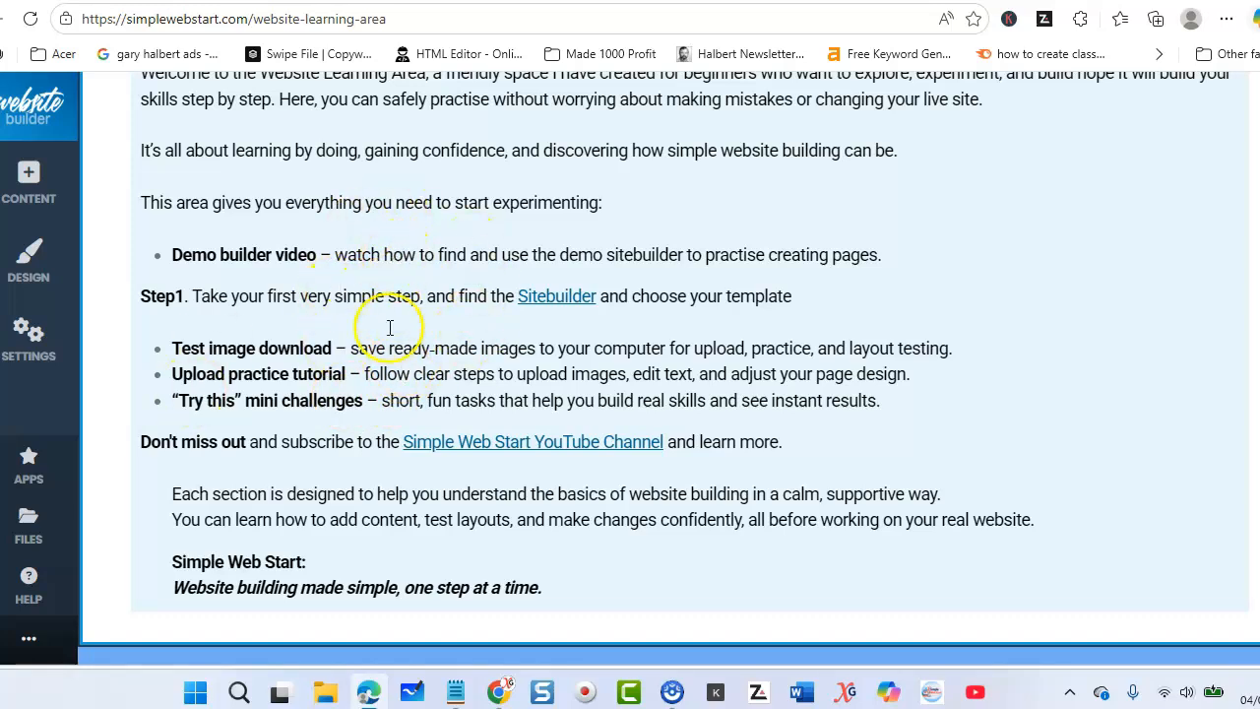
scroll(387, 324, down, 2)
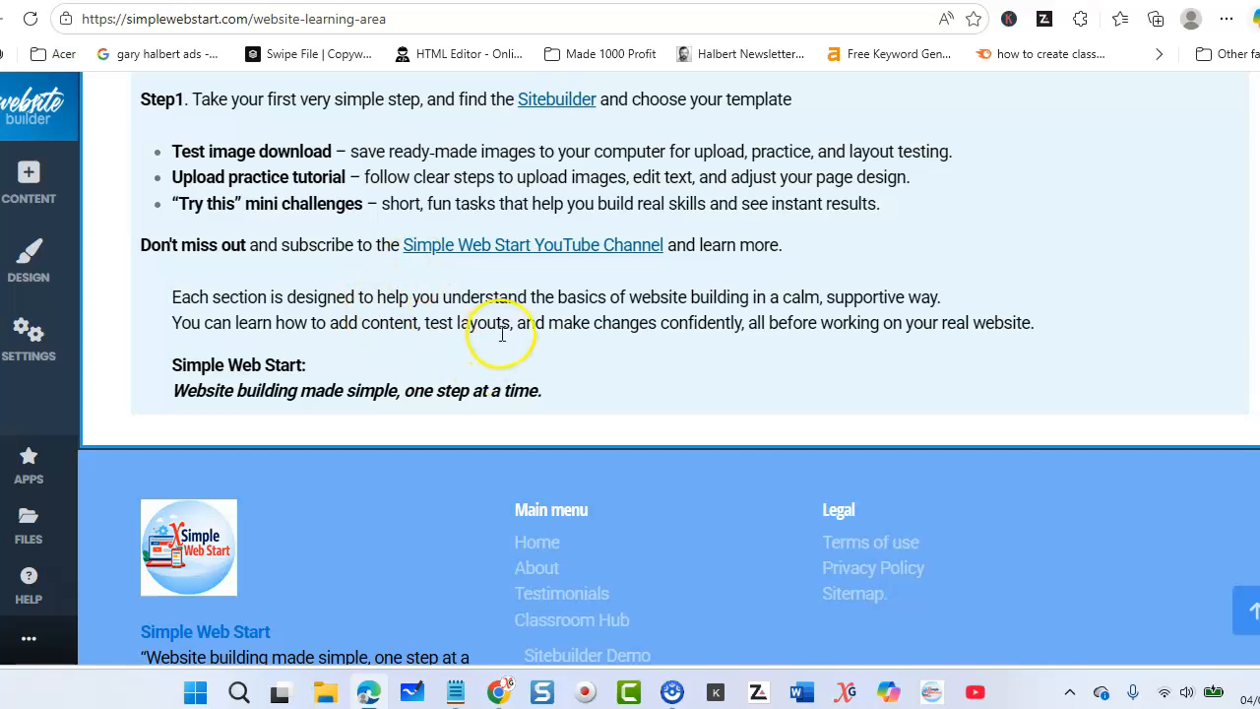
mouse_move(588, 443)
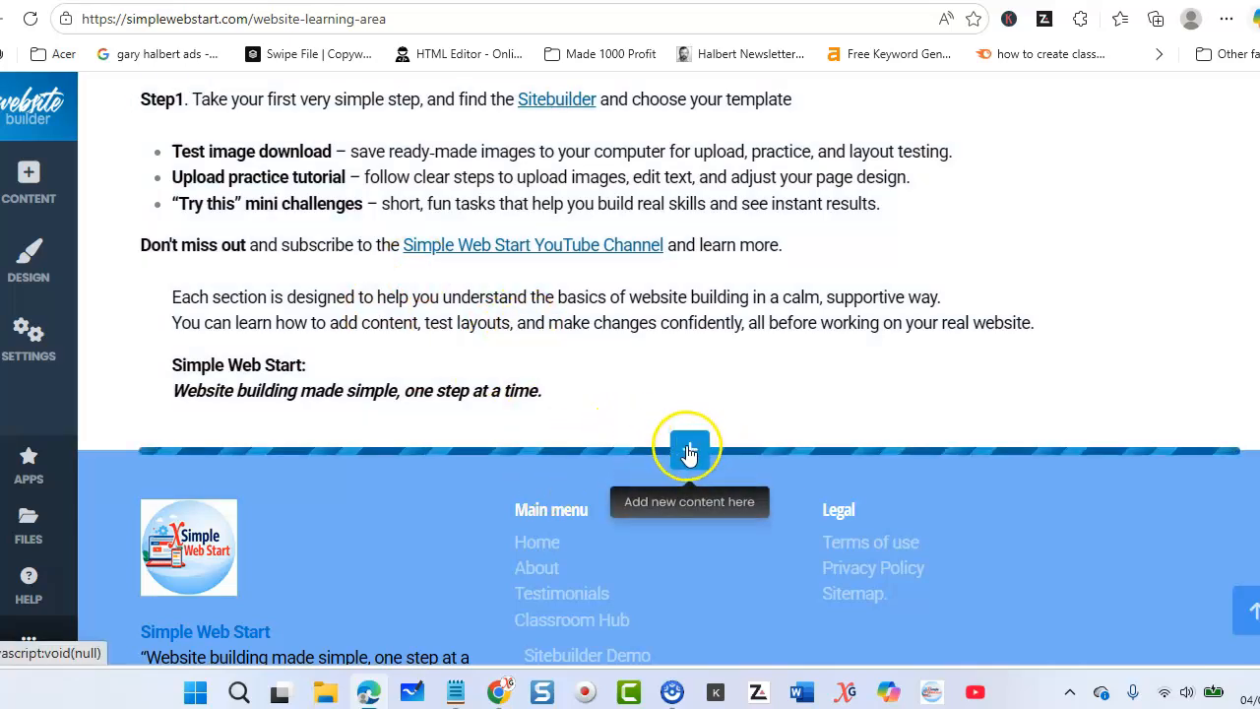
scroll(379, 267, down, 1)
scroll(402, 266, up, 6)
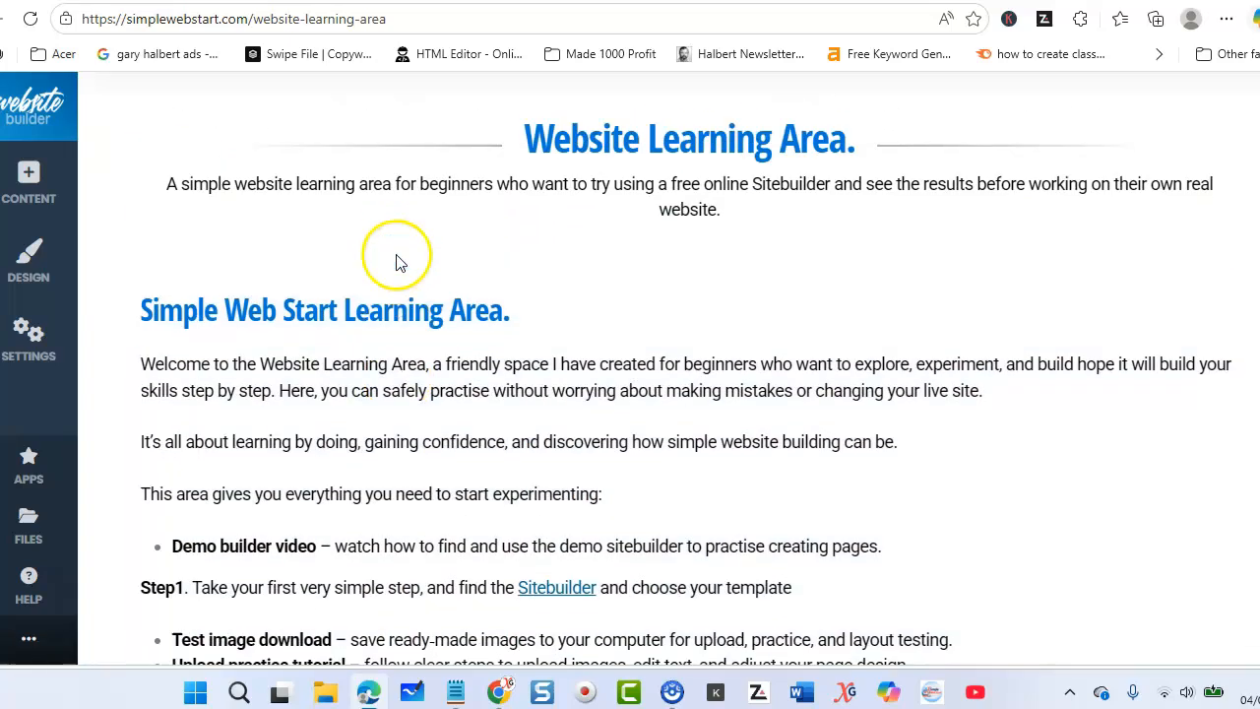